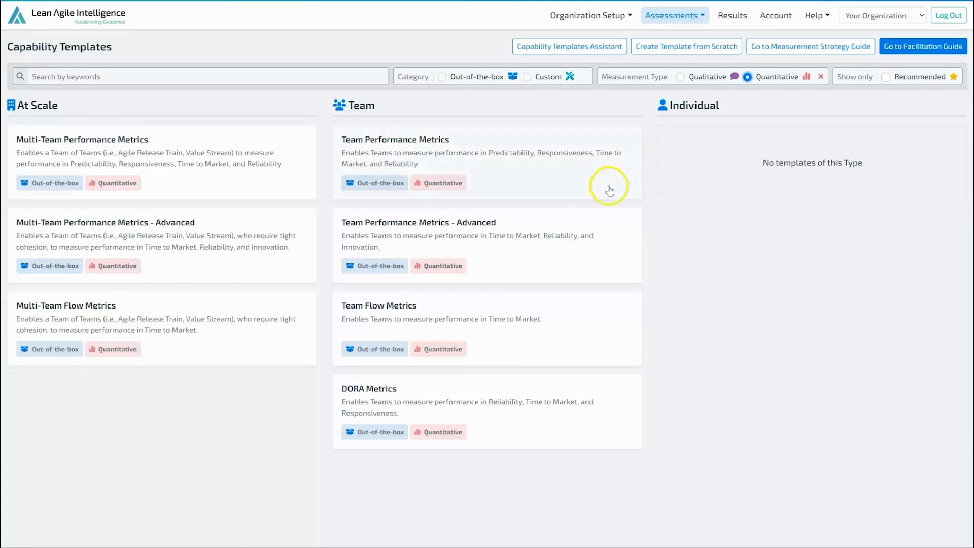
Check the Auto Score status in the Team Performance Metrics template details and open the template for viewing or customizing.
click(566, 154)
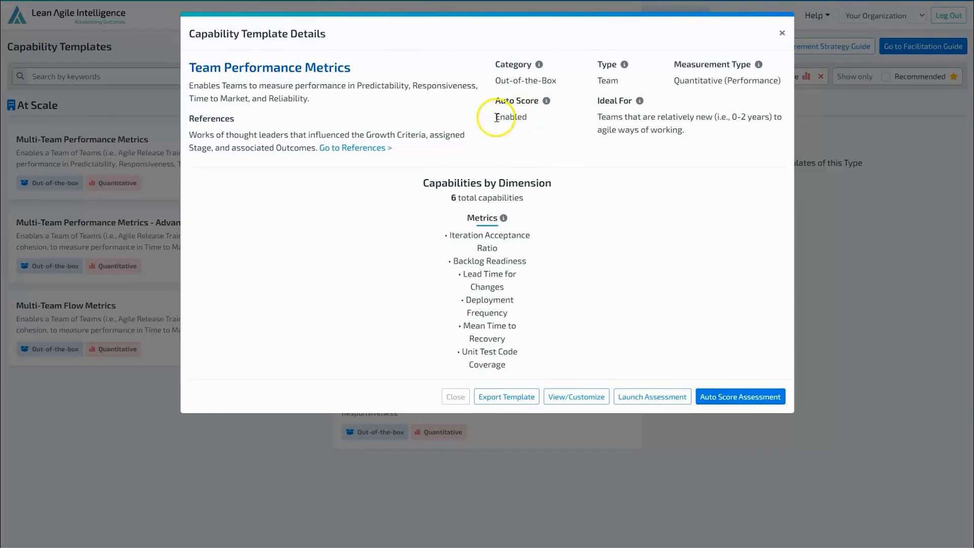
double_click(529, 118)
click(548, 143)
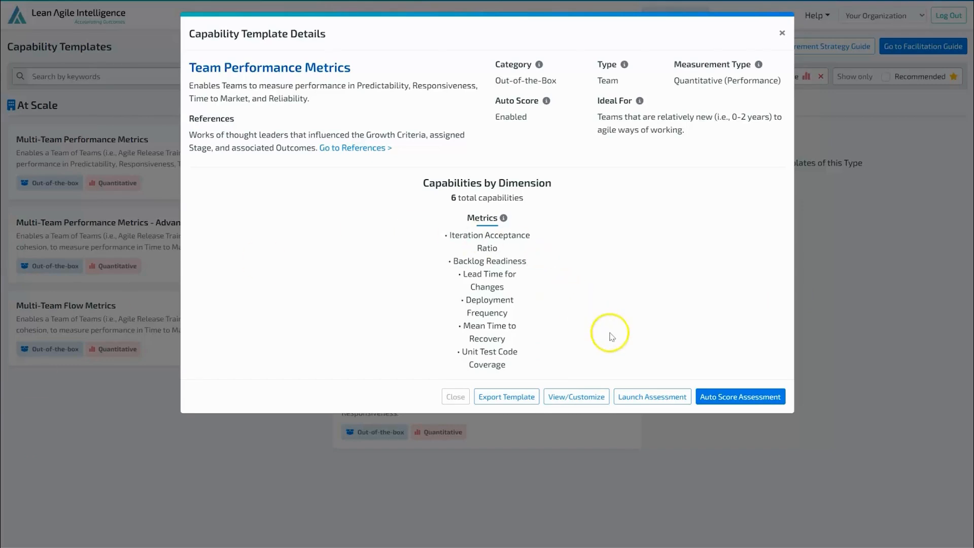
click(585, 401)
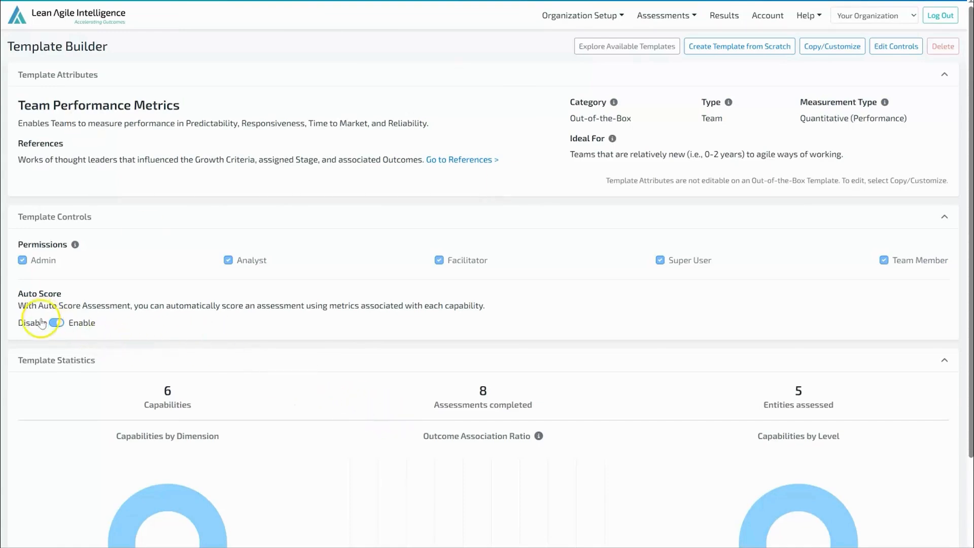
Disable Auto Score in the controls of the Team Performance Metrics template and save the change.
drag(17, 294, 76, 293)
click(124, 297)
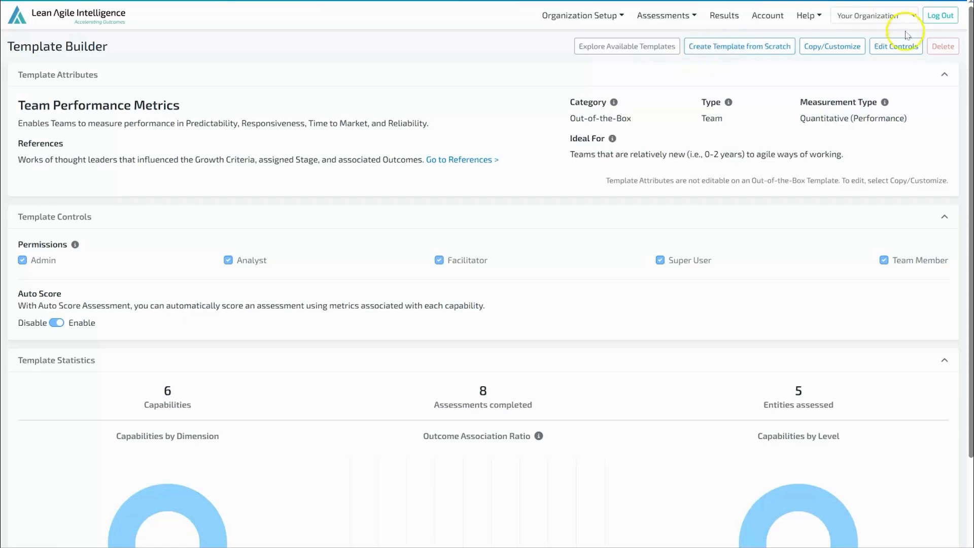
click(897, 47)
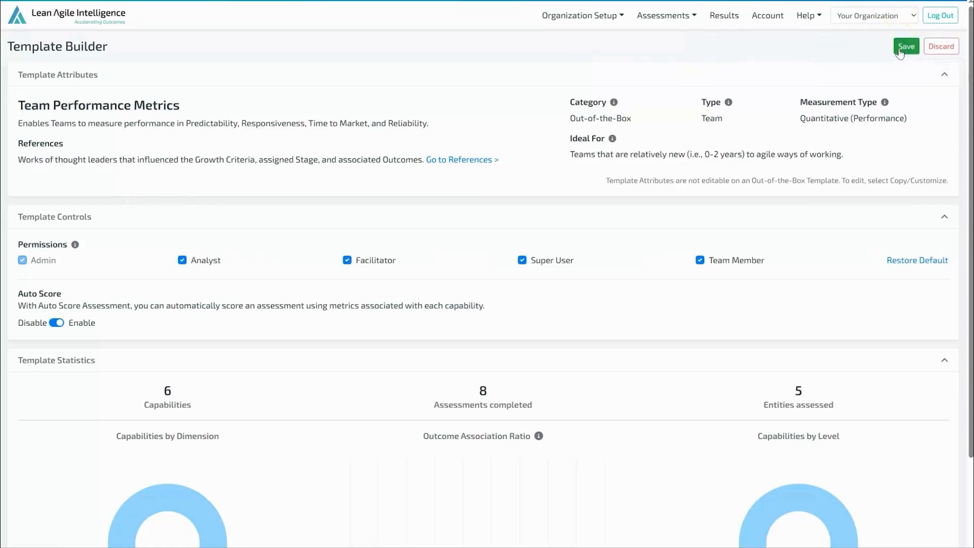
click(56, 323)
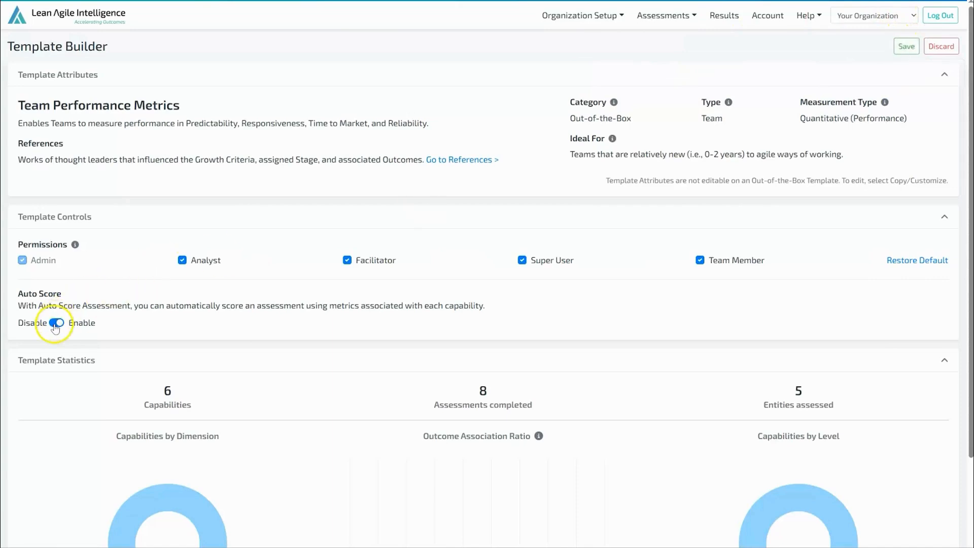
click(96, 323)
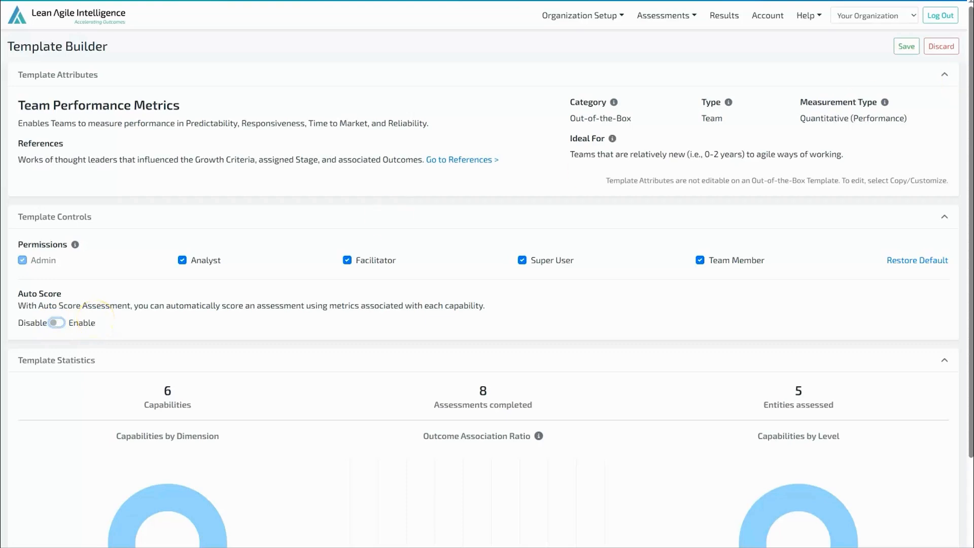
click(907, 46)
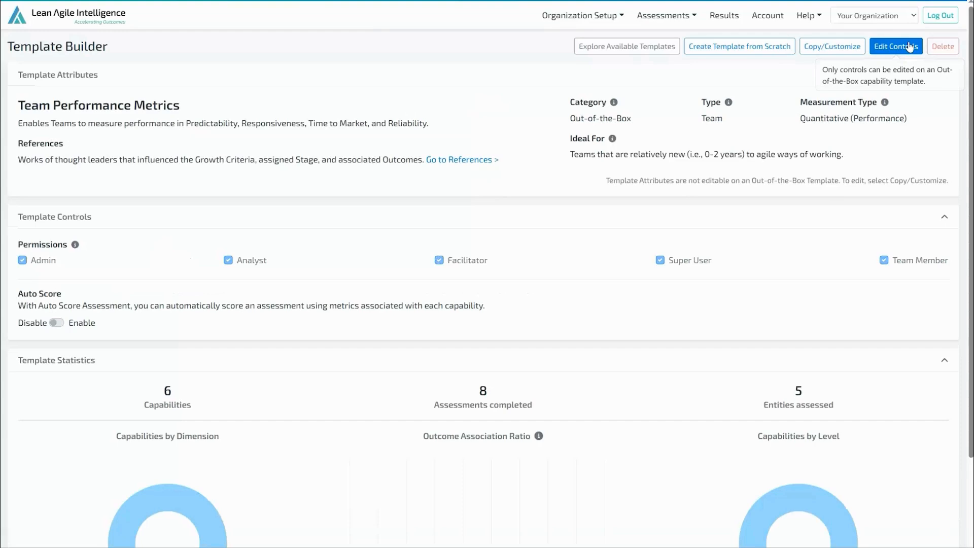
Examine the Iteration Acceptance Ratio capability's dimension, aggregation method and associated metric.
scroll(220, 424, down, 10)
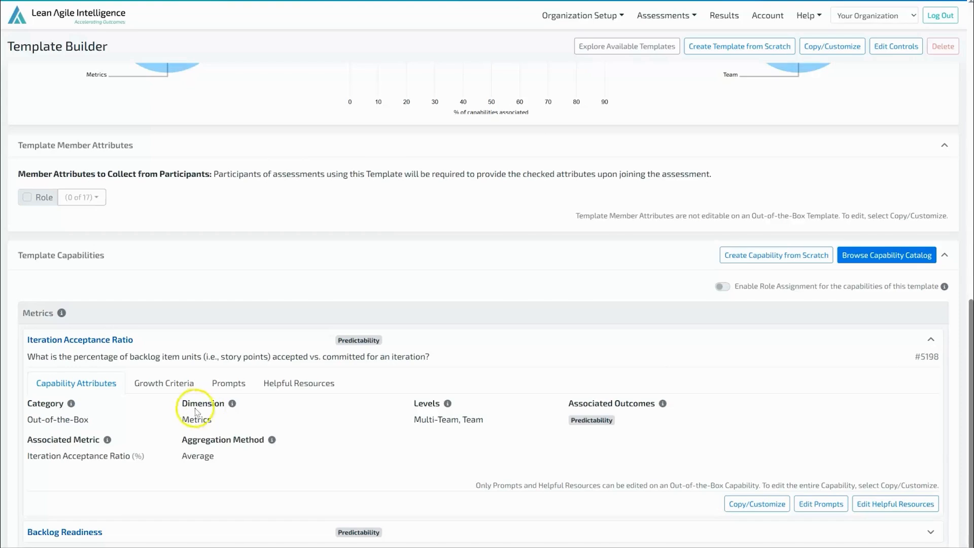
drag(181, 403, 225, 424)
click(332, 416)
drag(180, 440, 269, 439)
click(299, 452)
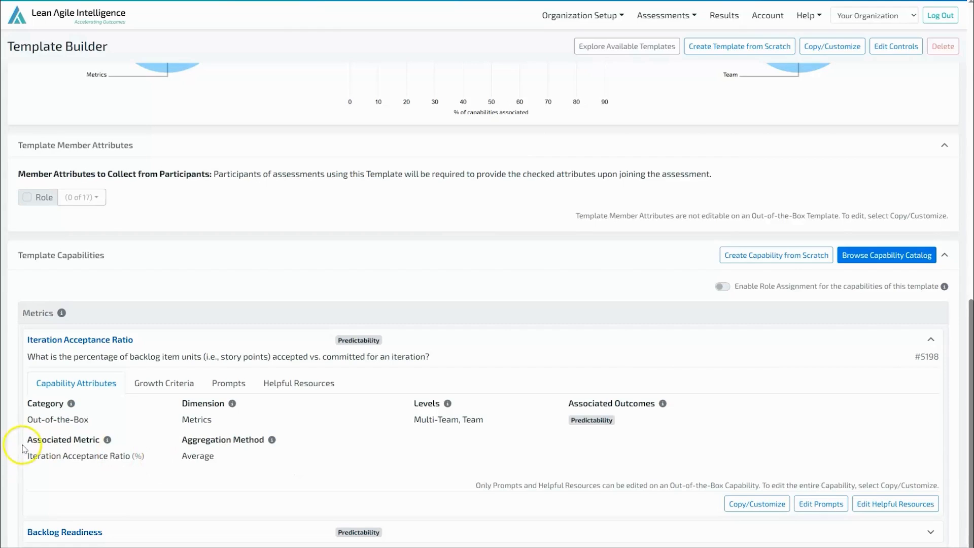
drag(28, 440, 100, 439)
click(135, 474)
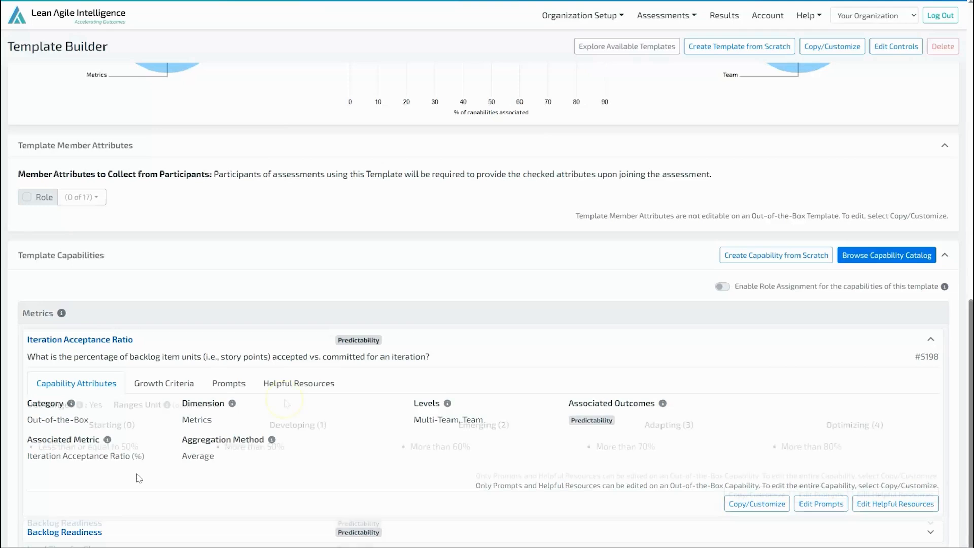
Examine the Iteration Acceptance Ratio capability's growth criteria, including its use of ranges and ranges unit.
click(164, 383)
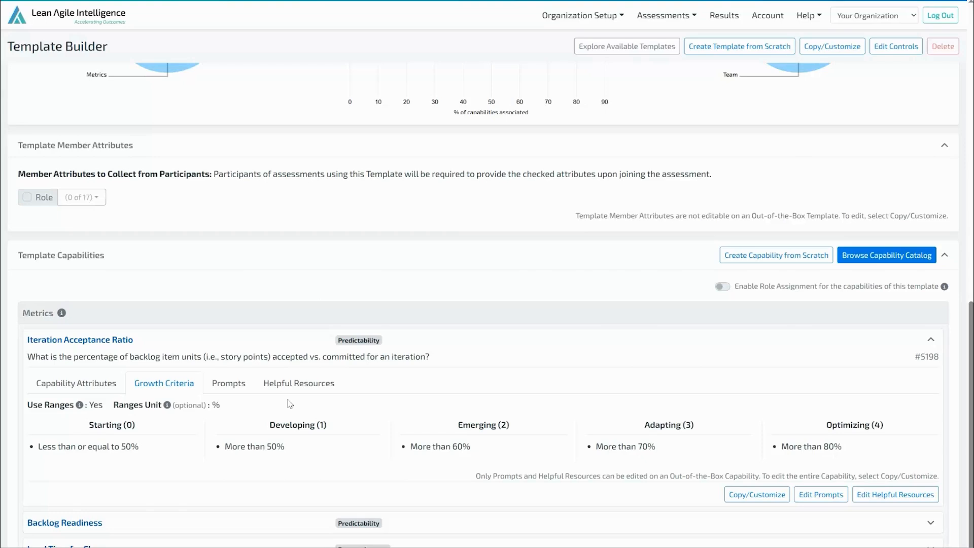
click(146, 417)
double_click(215, 405)
click(238, 409)
Start an Auto Score Assessment from the Team Performance Metrics capability template for the team entity Mobile PO #2.
click(666, 15)
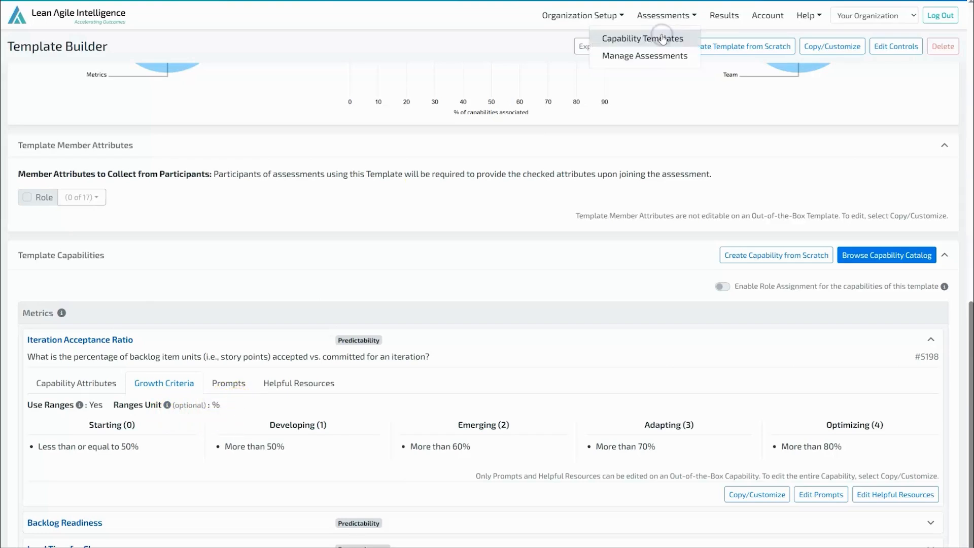
click(661, 37)
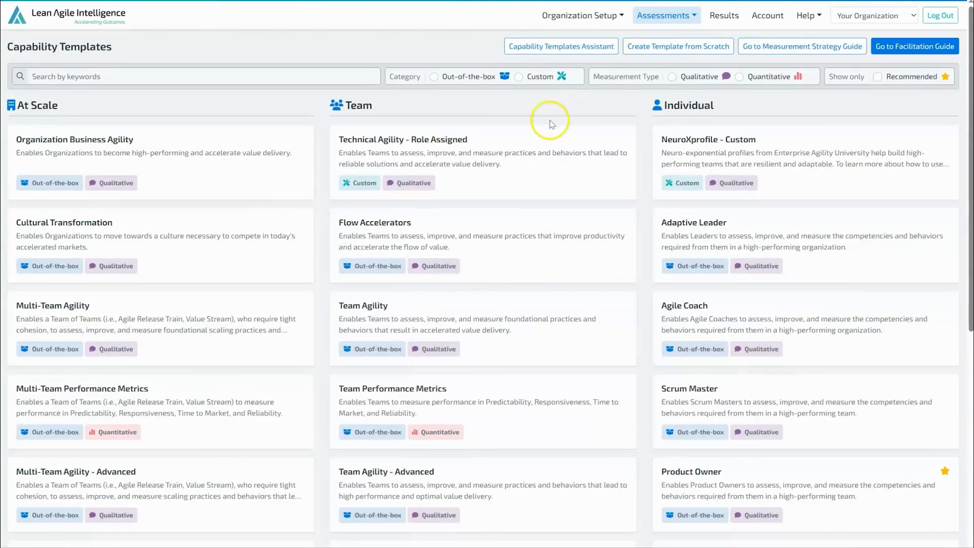
click(467, 402)
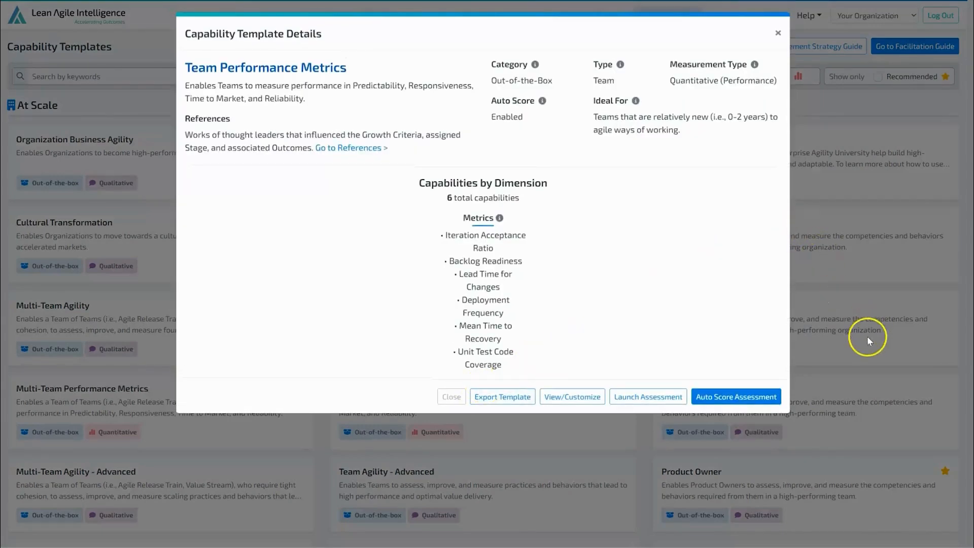
click(762, 394)
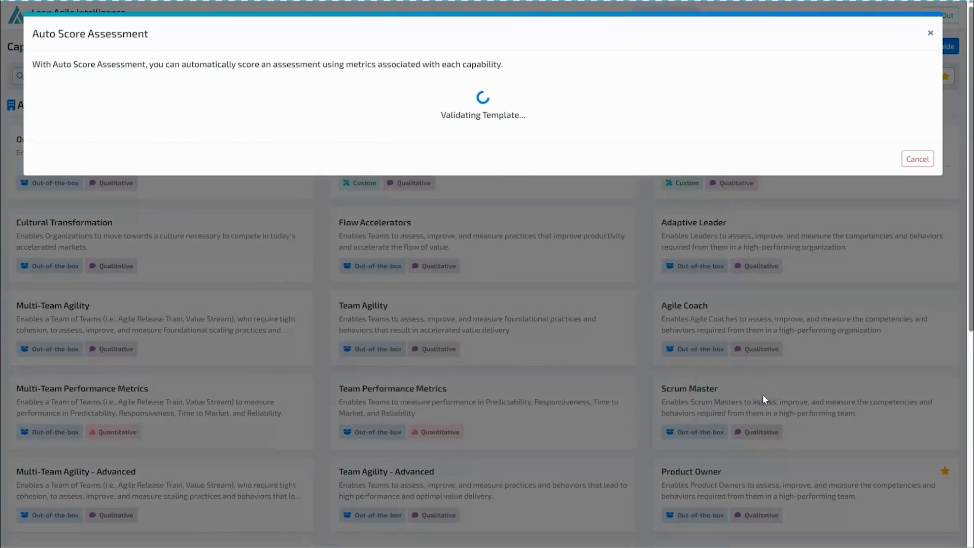
click(306, 178)
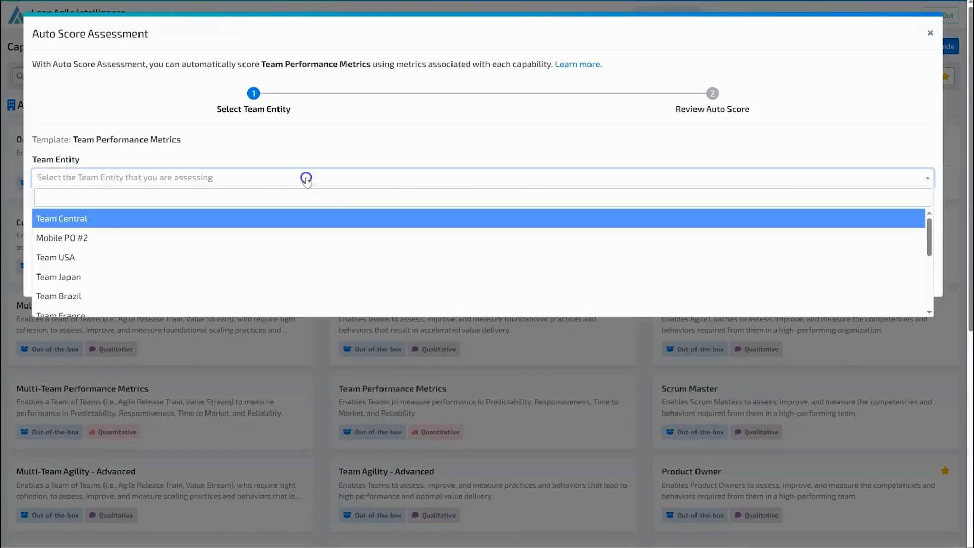
click(318, 236)
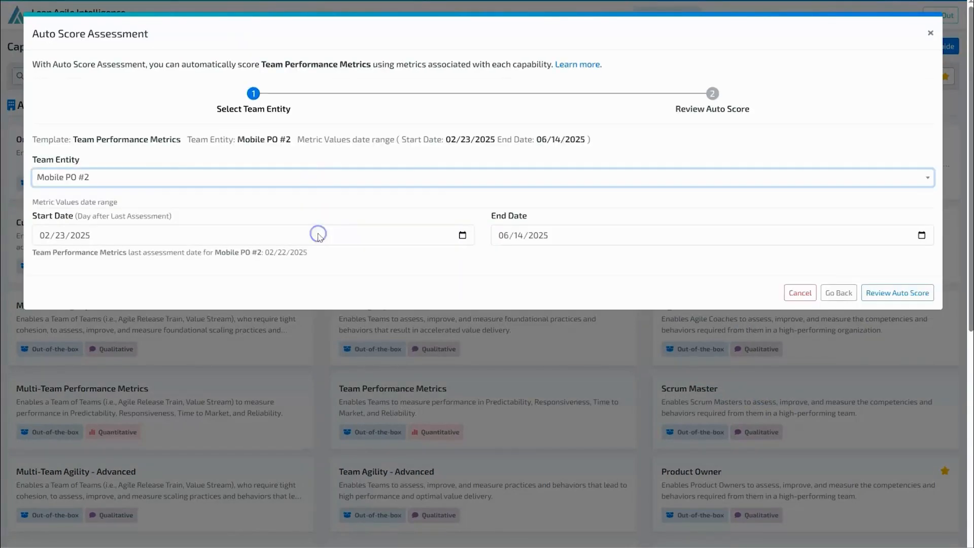
Check the metric values start date and last assessment date for Mobile PO #2 and review the auto score.
click(82, 236)
click(397, 263)
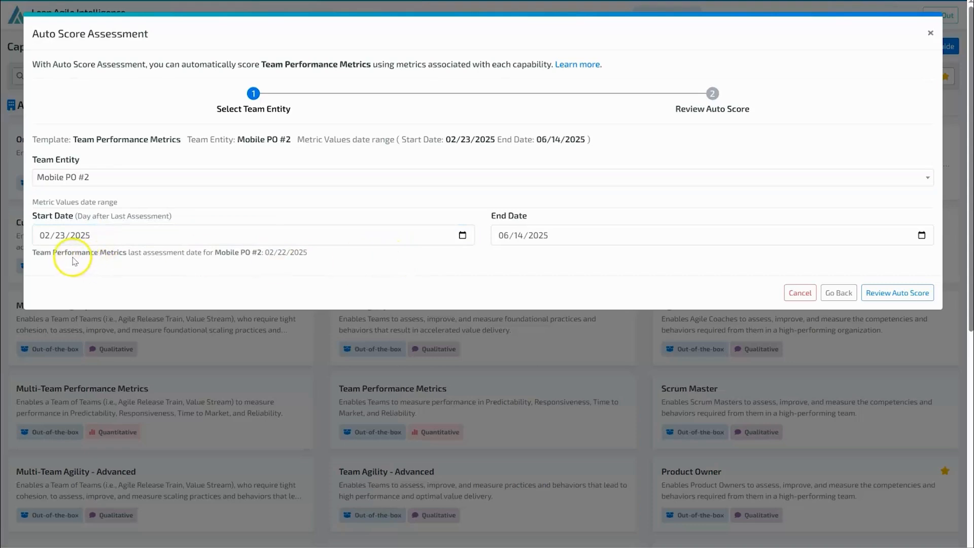
drag(34, 252, 331, 256)
click(331, 256)
click(907, 295)
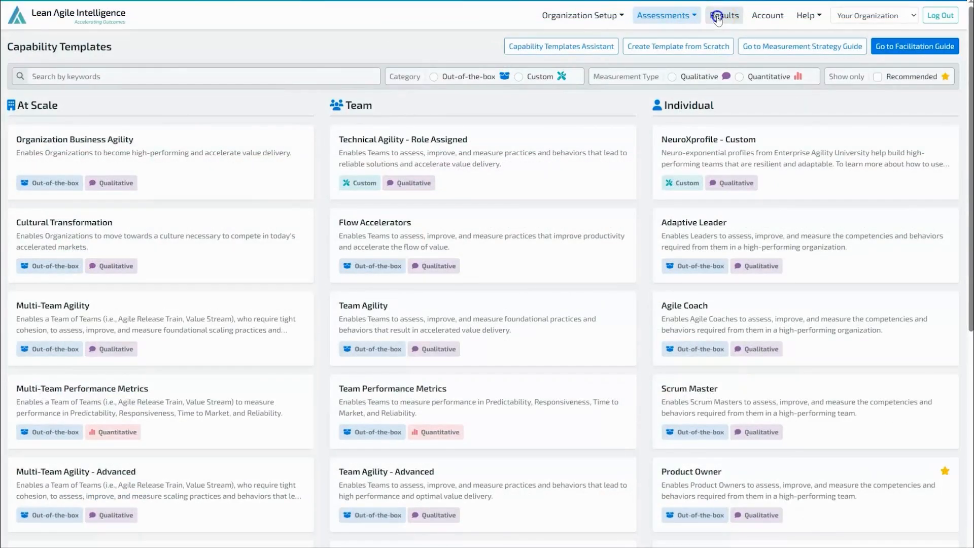
Open the results Insights Canvas for Mobile PO #2 and go to its Metrics section.
click(717, 18)
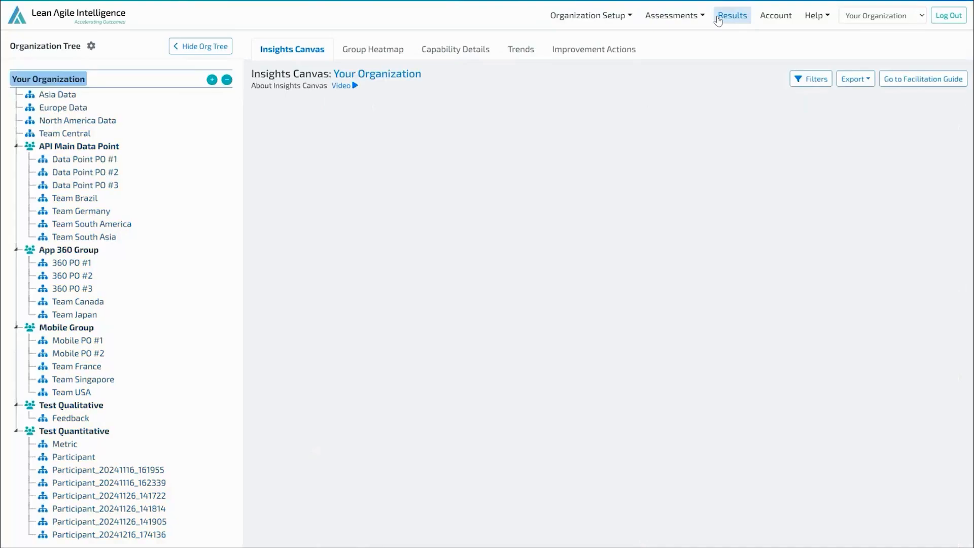
scroll(671, 175, down, 15)
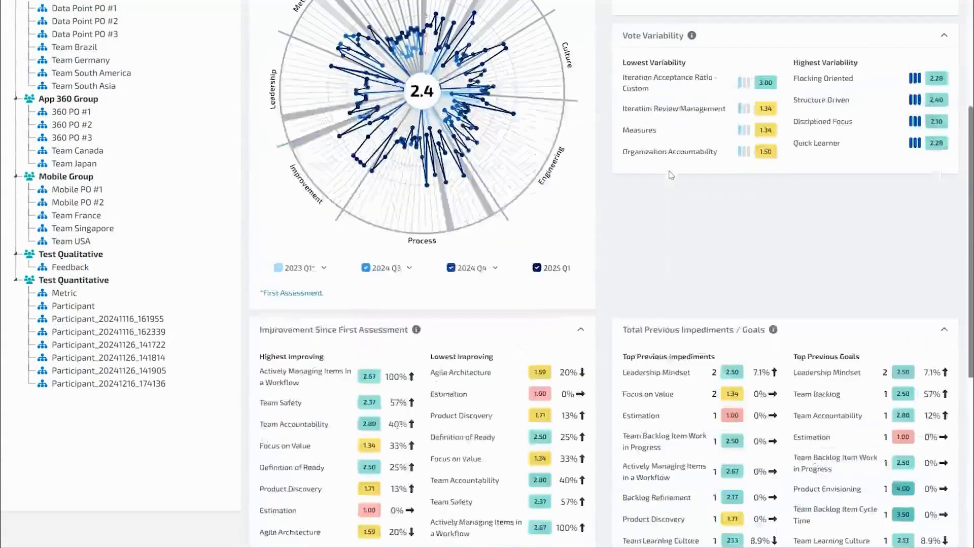
scroll(670, 175, down, 3)
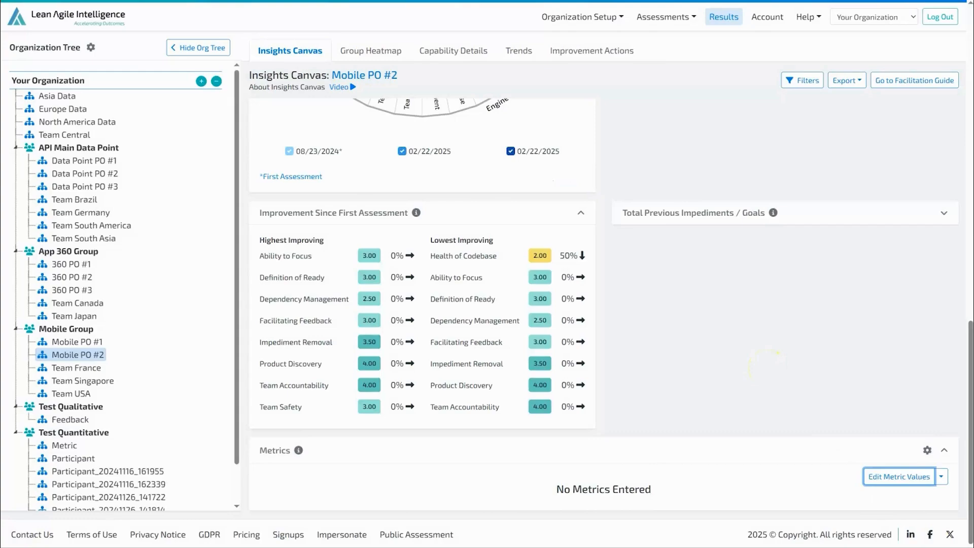
Start editing Mobile PO #2's metric values, select the Backlog Readiness metric and add three new value rows.
click(906, 479)
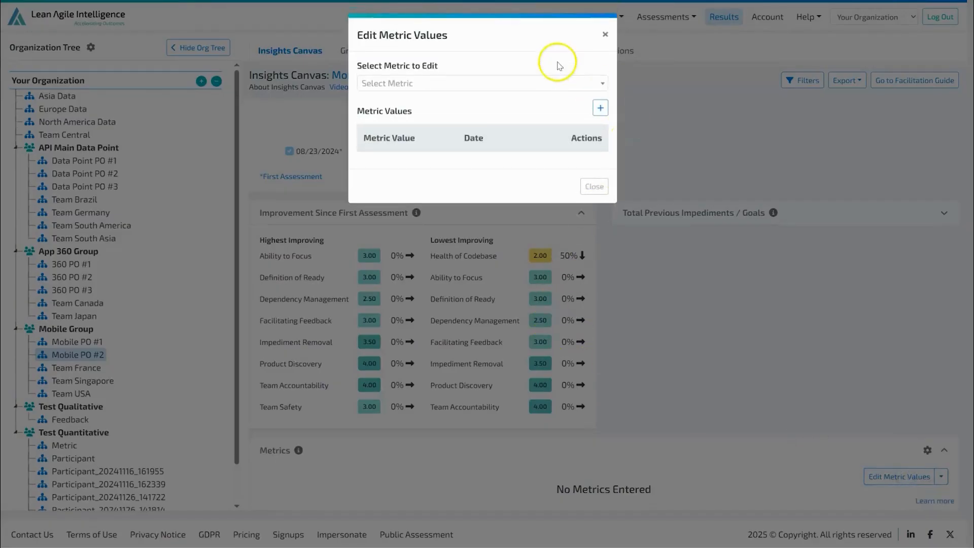
click(537, 83)
click(489, 141)
click(606, 107)
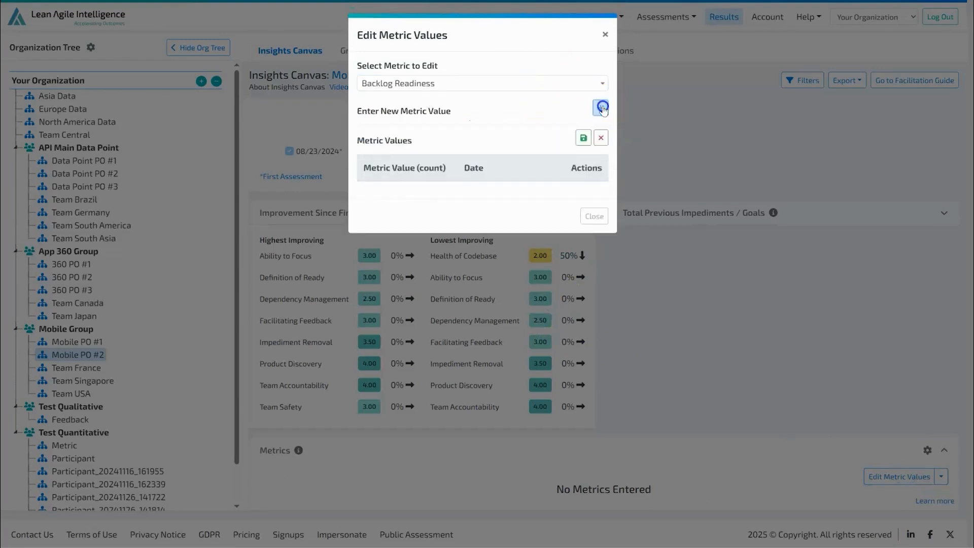
click(603, 110)
click(602, 112)
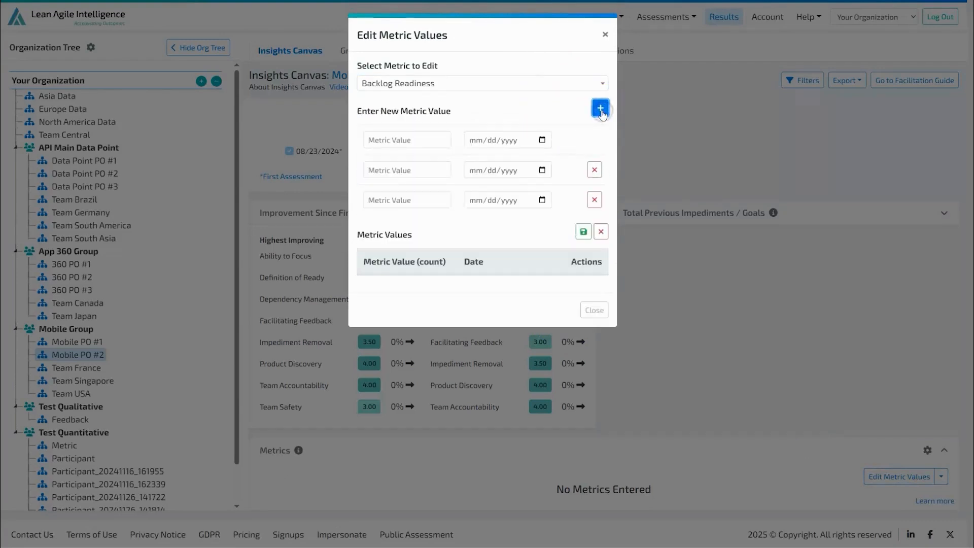
Enter a Backlog Readiness value of 6 dated 06/03/2025 and save it.
click(412, 140)
text(6)
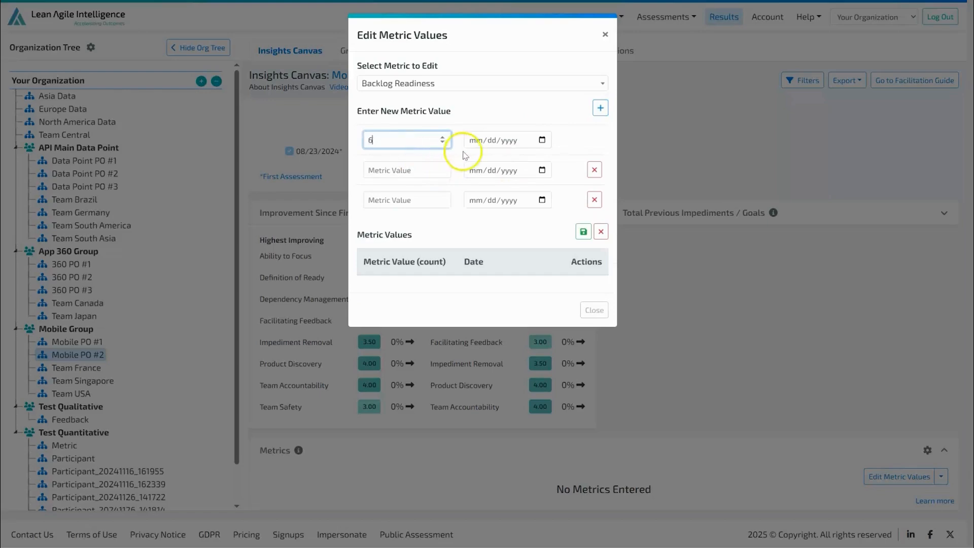
click(541, 140)
click(506, 191)
click(583, 231)
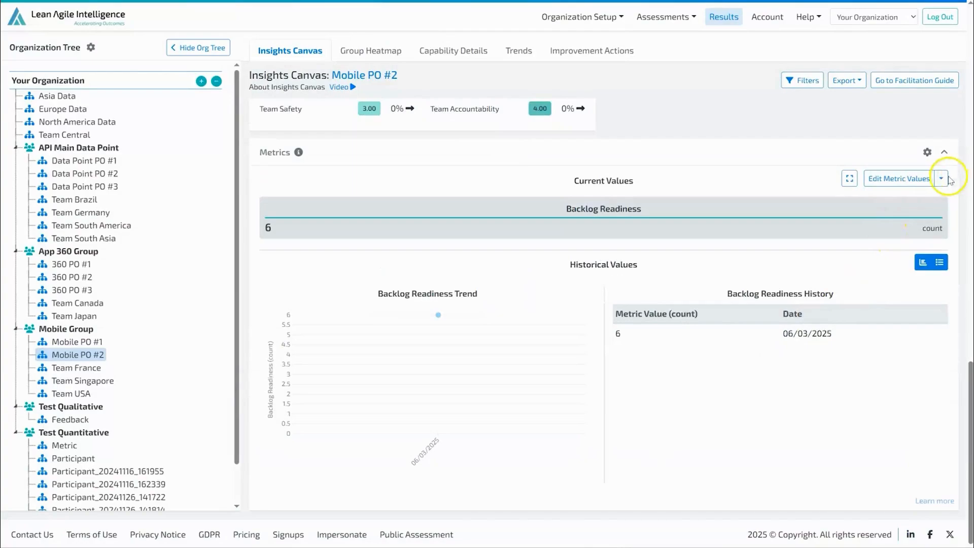
Examine the entry format for bulk adding metric values to Mobile PO #2 and close the dialog.
click(940, 178)
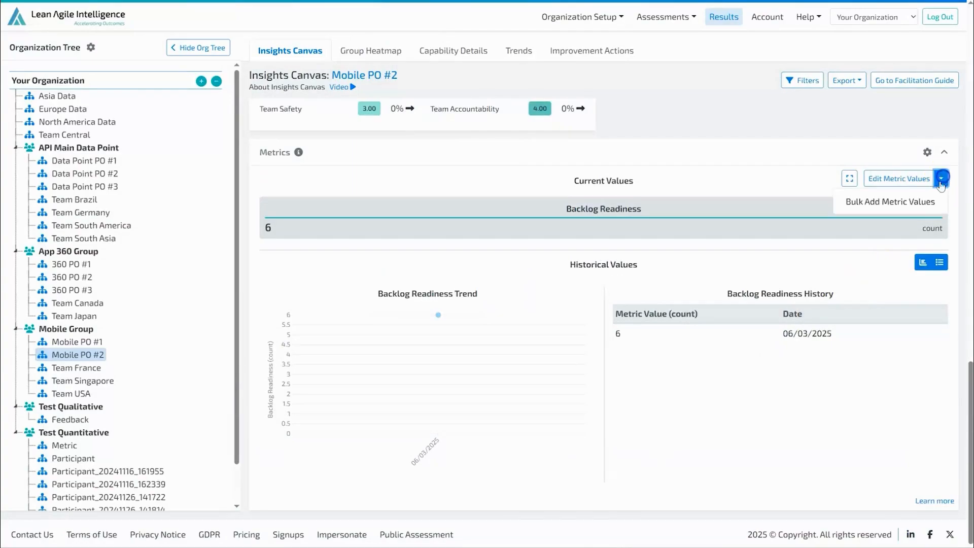
click(919, 201)
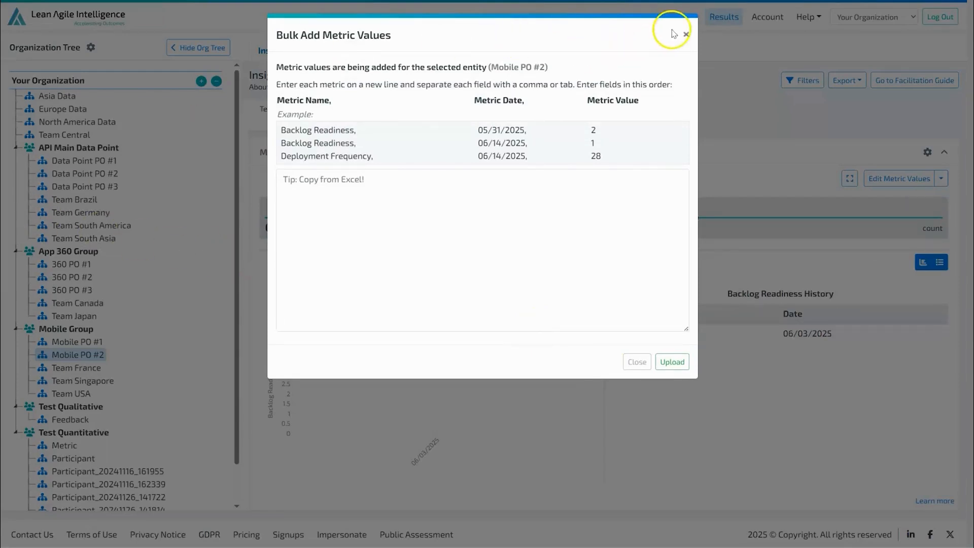
click(686, 35)
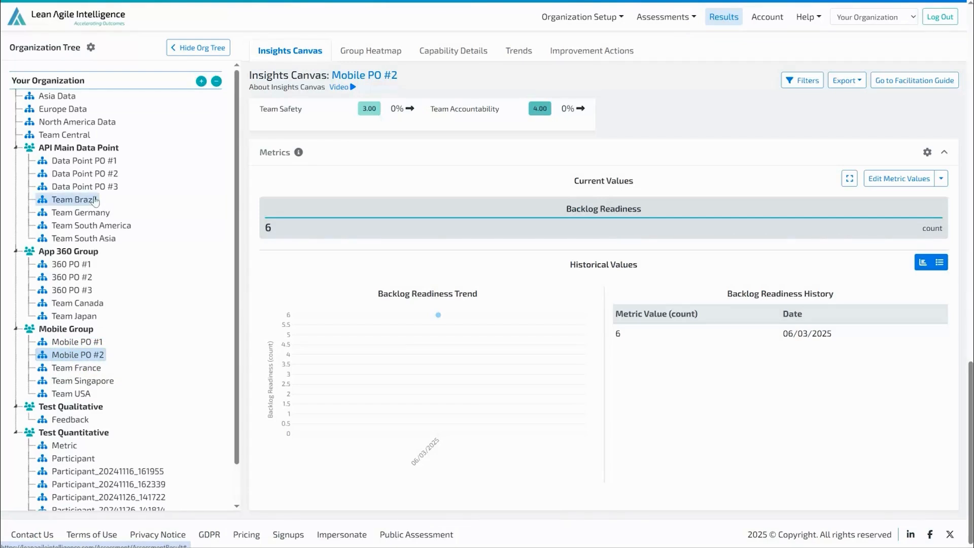
Open bulk adding of metric values for Your Organization and set it to multiple entities and/or groups.
click(59, 82)
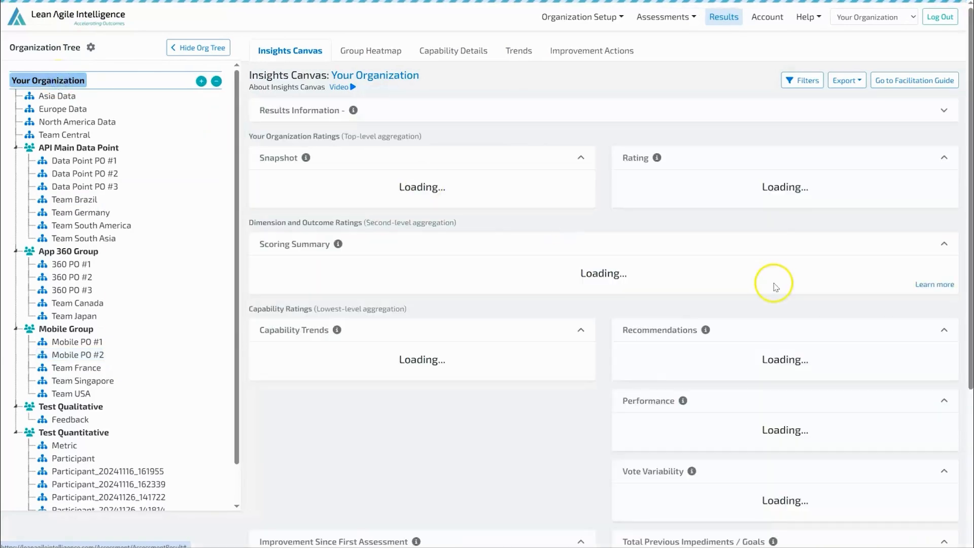
scroll(872, 435, down, 10)
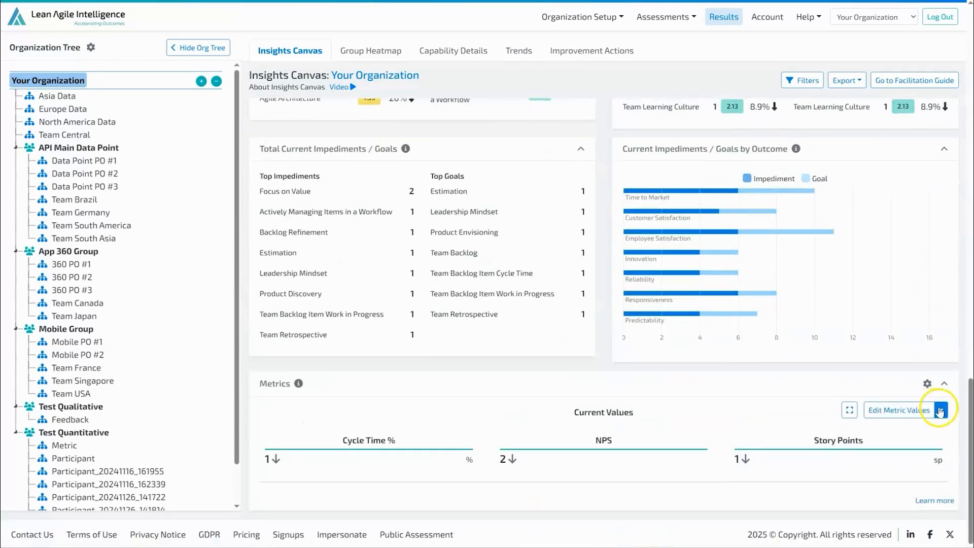
click(941, 410)
click(902, 440)
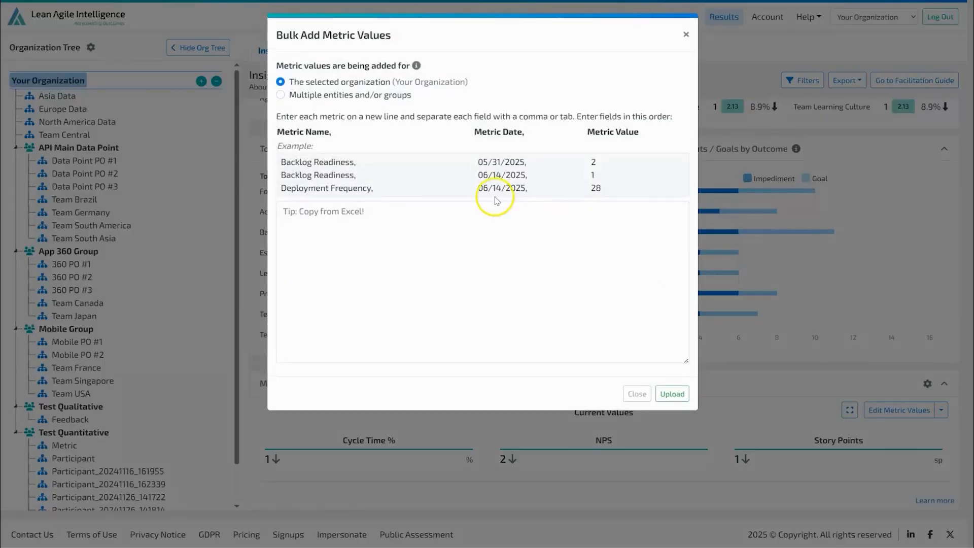
click(281, 95)
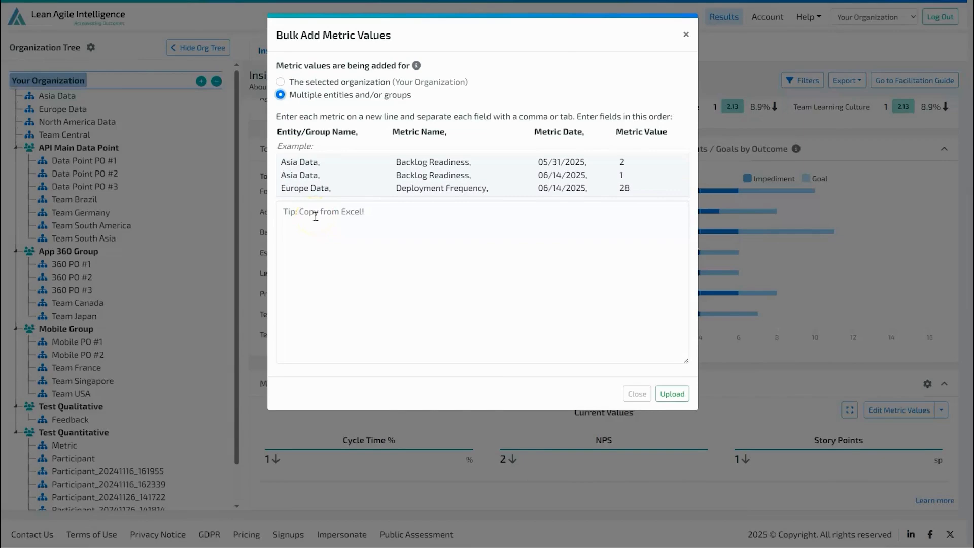
Paste the prepared list of entity metric values, including Team Brazil's Story Points and NPS for 07/02/2025 to 07/06/2025, and upload it.
click(335, 261)
key(ctrl+v)
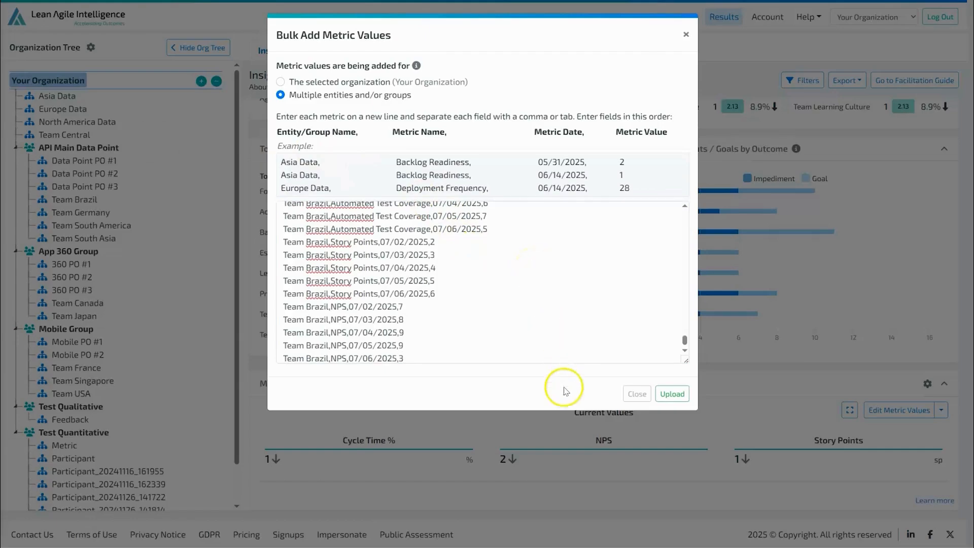
click(671, 394)
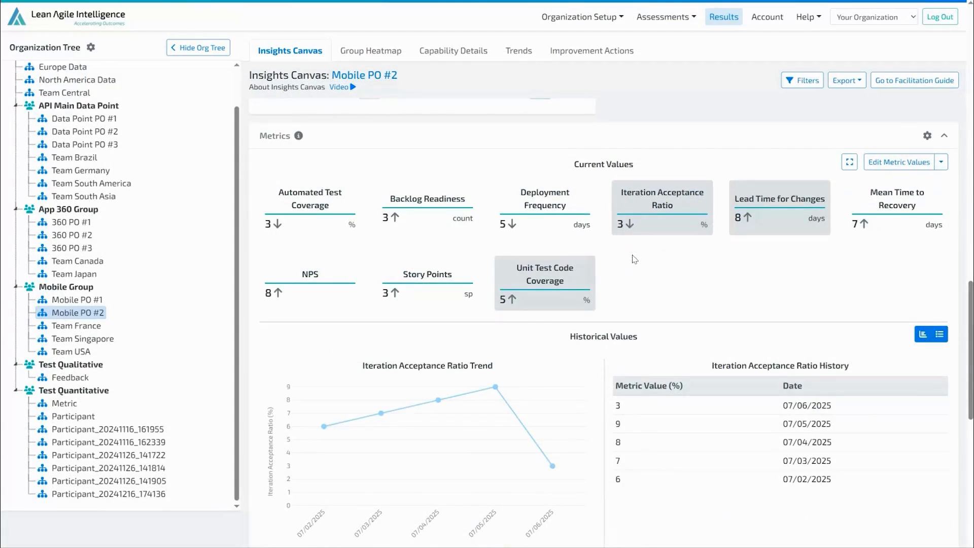
Go to the capability templates and start an Auto Score Assessment for Team Performance Metrics.
click(665, 17)
click(669, 35)
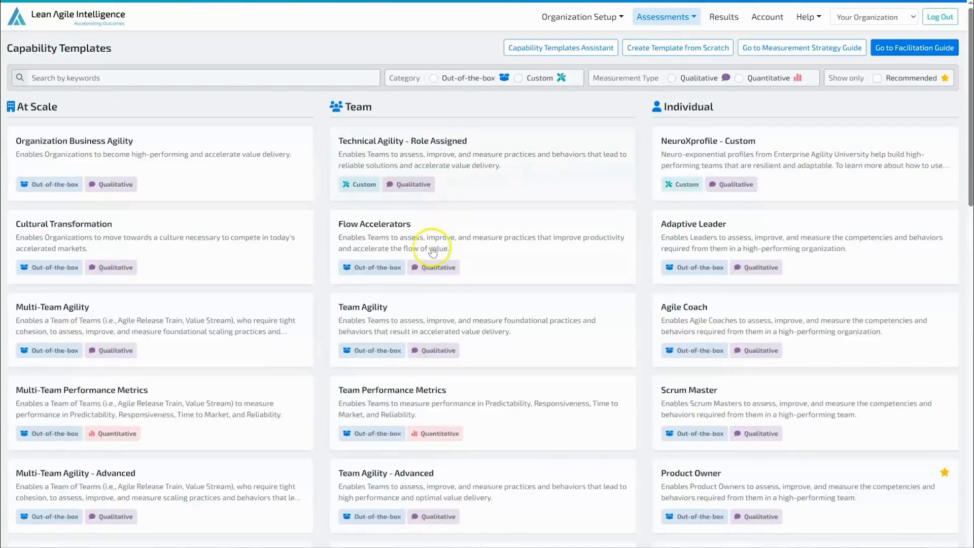
scroll(446, 264, down, 2)
click(496, 332)
click(759, 335)
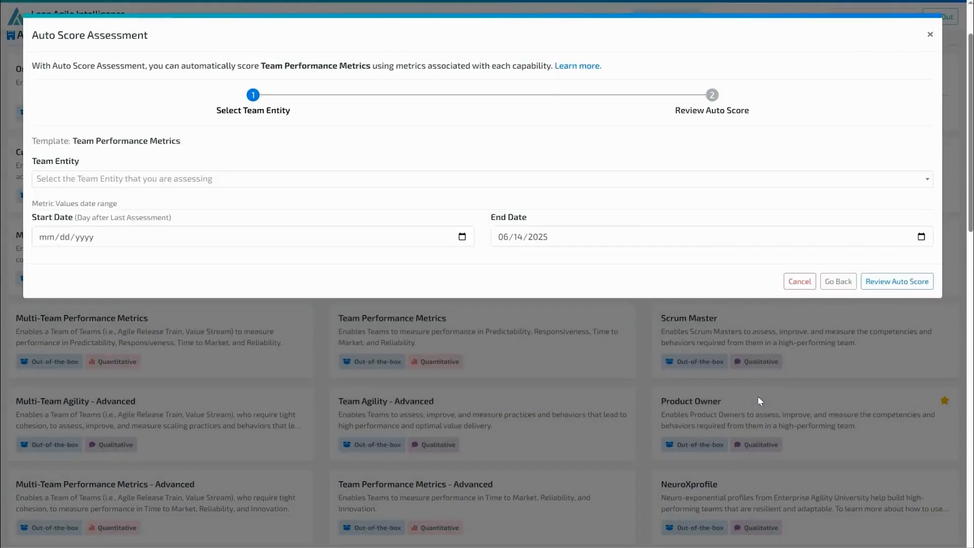
Choose Mobile PO #2 as the team entity and set the metric values end date to 07/31/2025.
click(363, 177)
click(139, 237)
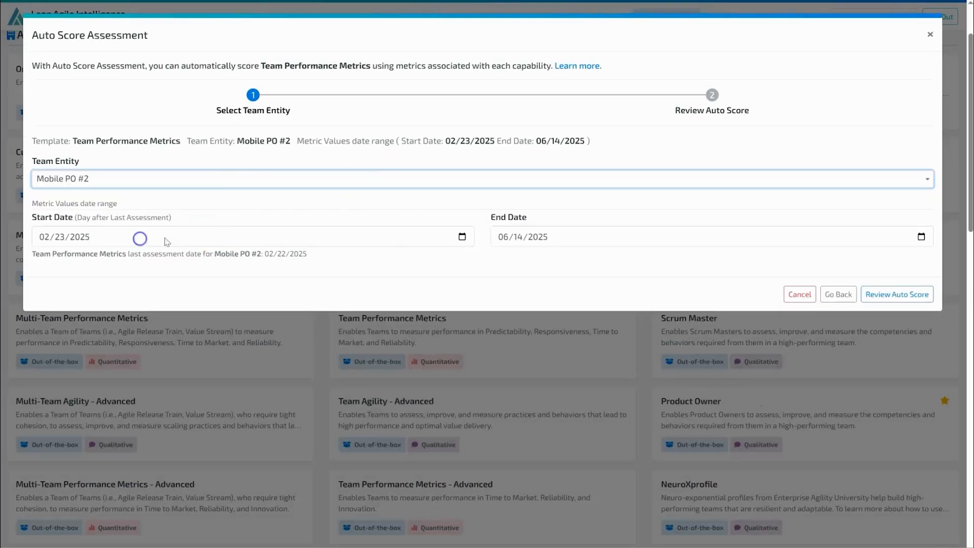
click(920, 237)
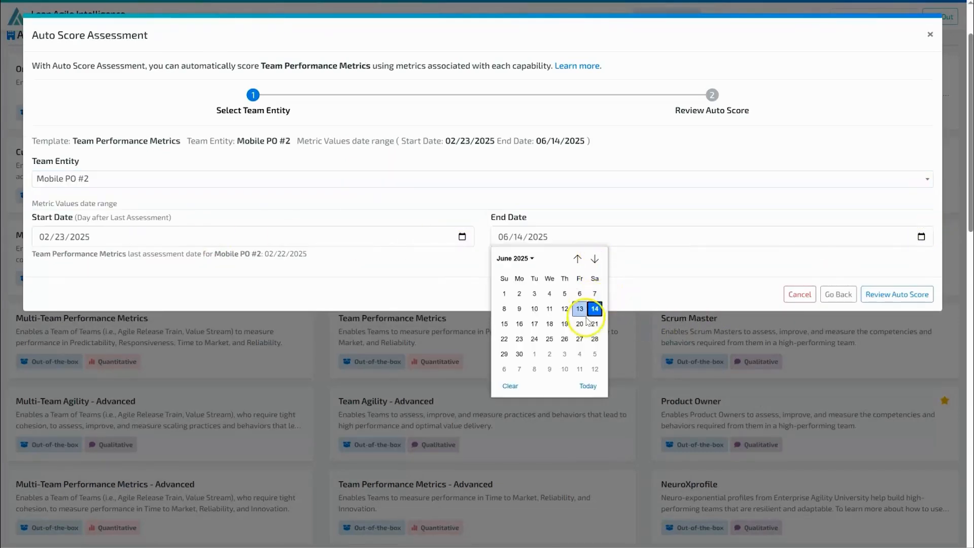
click(526, 258)
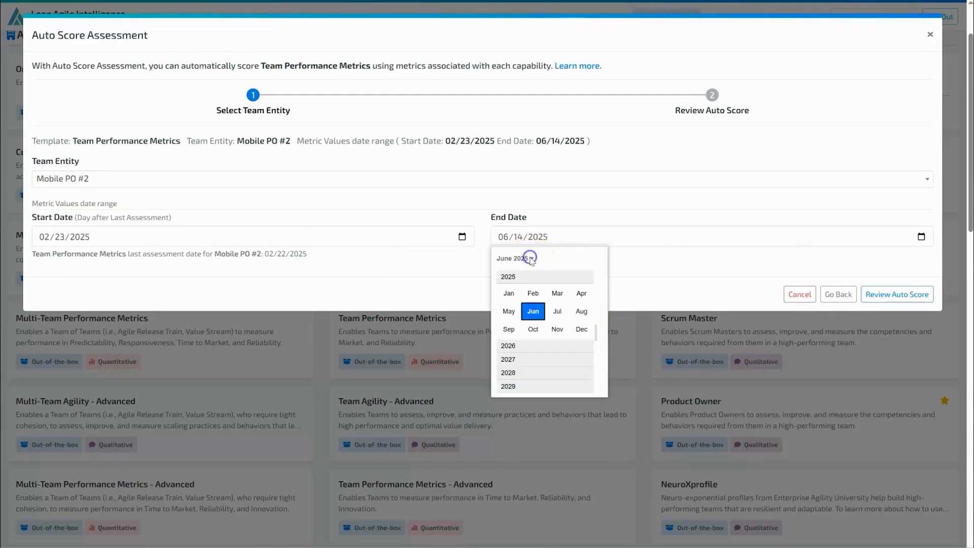
click(557, 311)
click(562, 353)
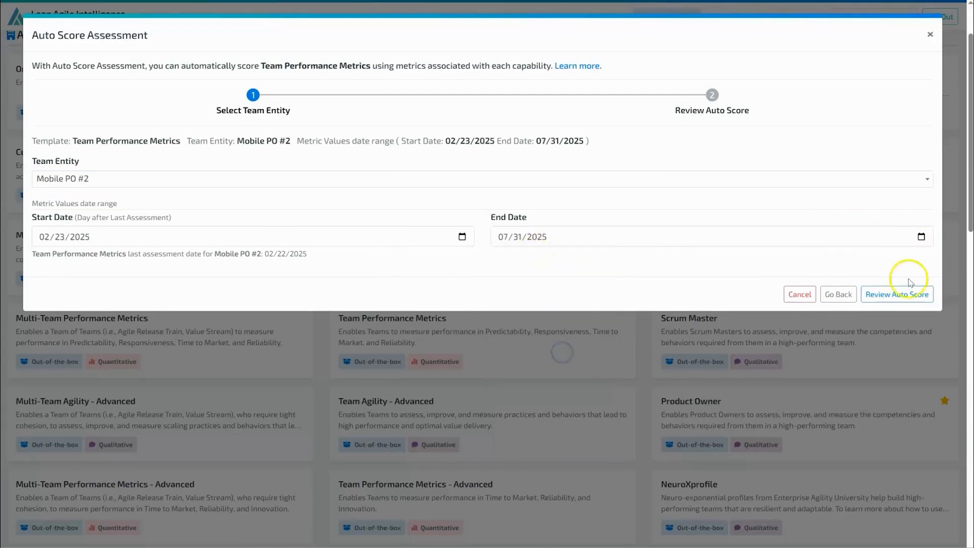
Review the auto score of each Team Performance Metrics capability for Mobile PO #2 and complete the Auto Score.
click(902, 294)
click(600, 250)
scroll(747, 232, down, 2)
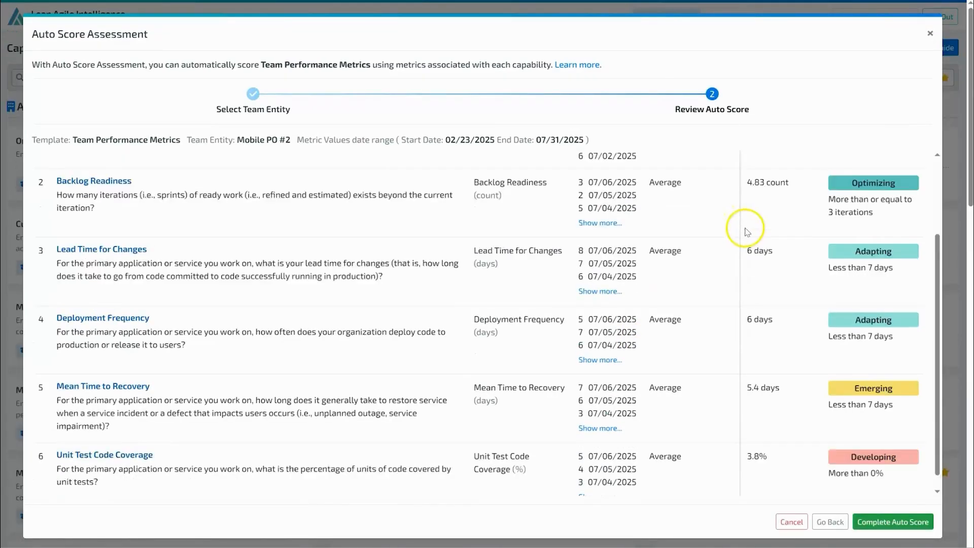
scroll(747, 231, down, 2)
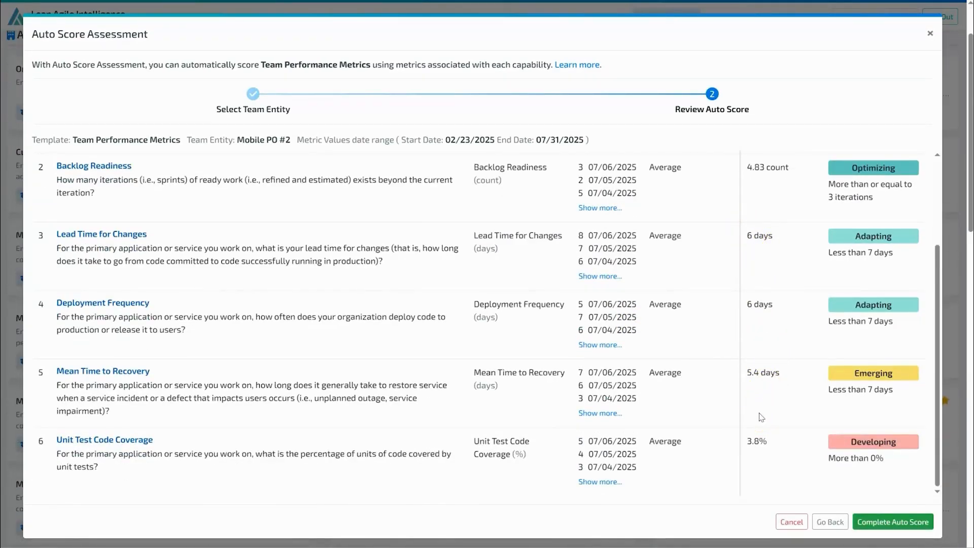
click(922, 525)
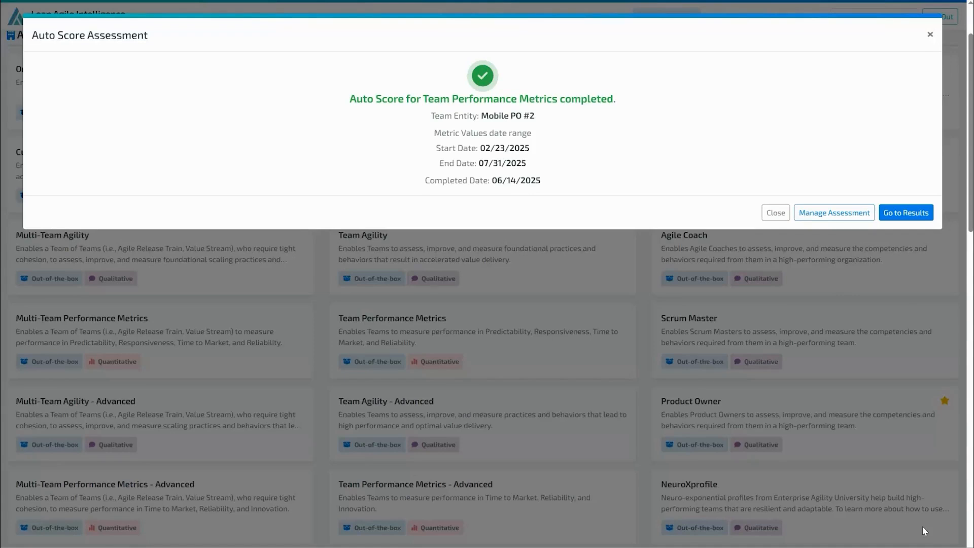
Go to assessment management, check the actions for Mobile PO #2's 06/14/2025 assessment and open its details.
click(836, 219)
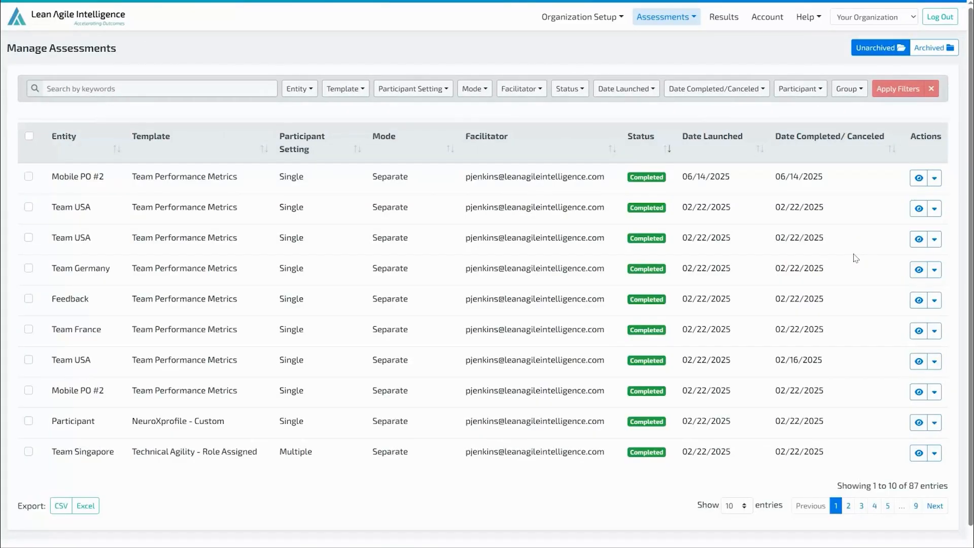
click(935, 177)
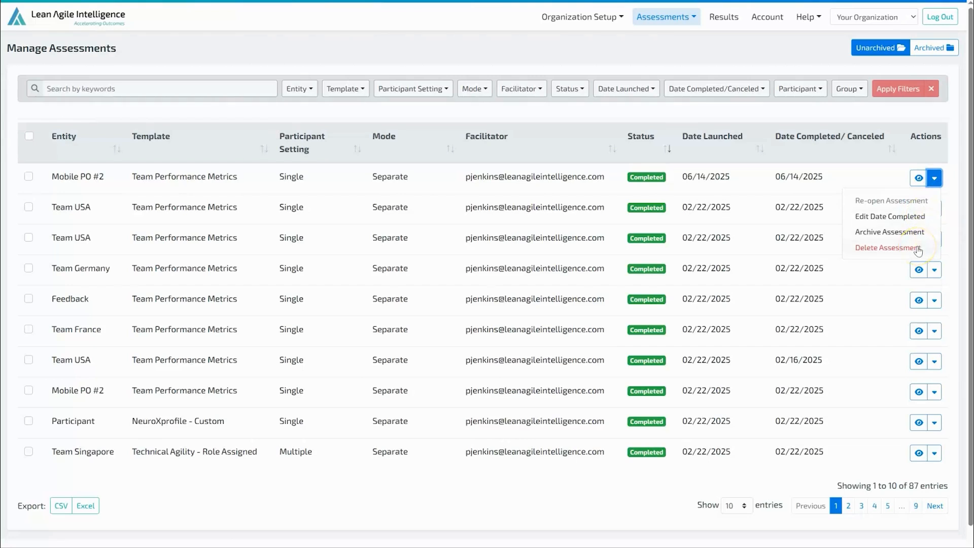
click(919, 178)
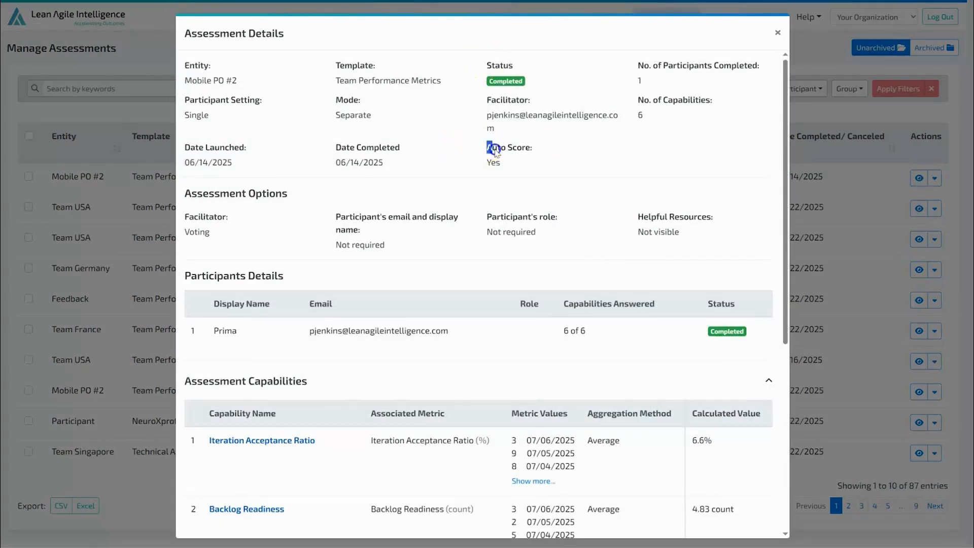
Examine the Auto Score field and assessed capabilities in the assessment details, showing more metric values for Iteration Acceptance Ratio.
drag(486, 147, 505, 163)
click(556, 166)
scroll(382, 243, down, 3)
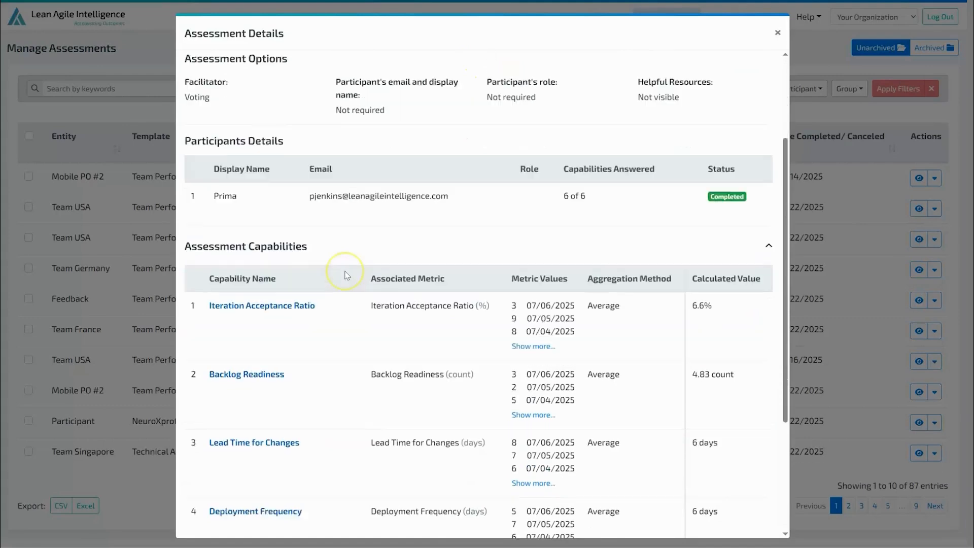
scroll(347, 275, down, 3)
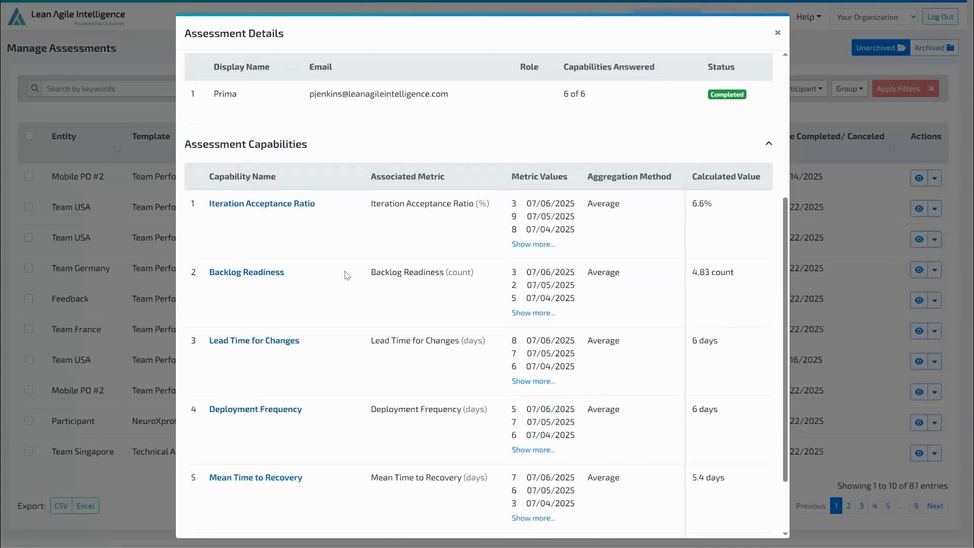
scroll(346, 276, down, 1)
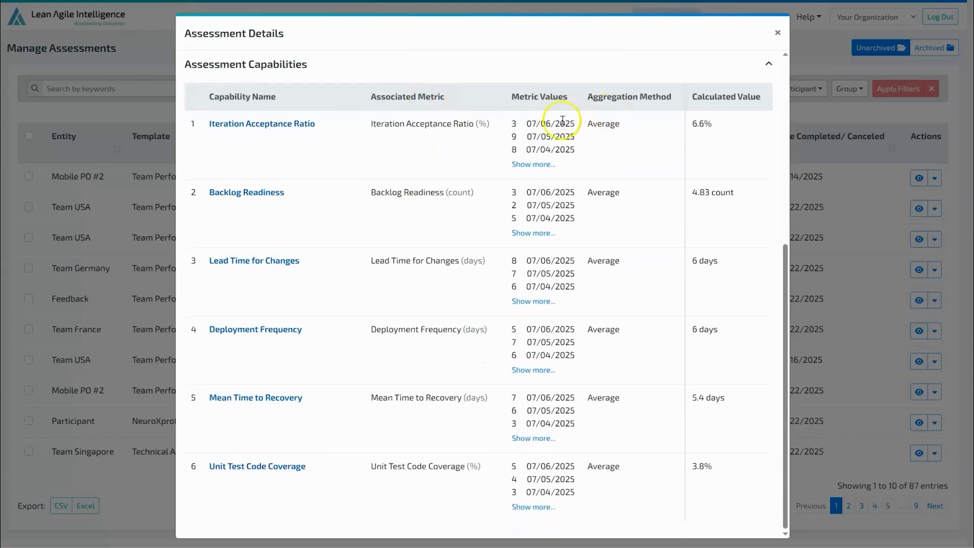
click(539, 165)
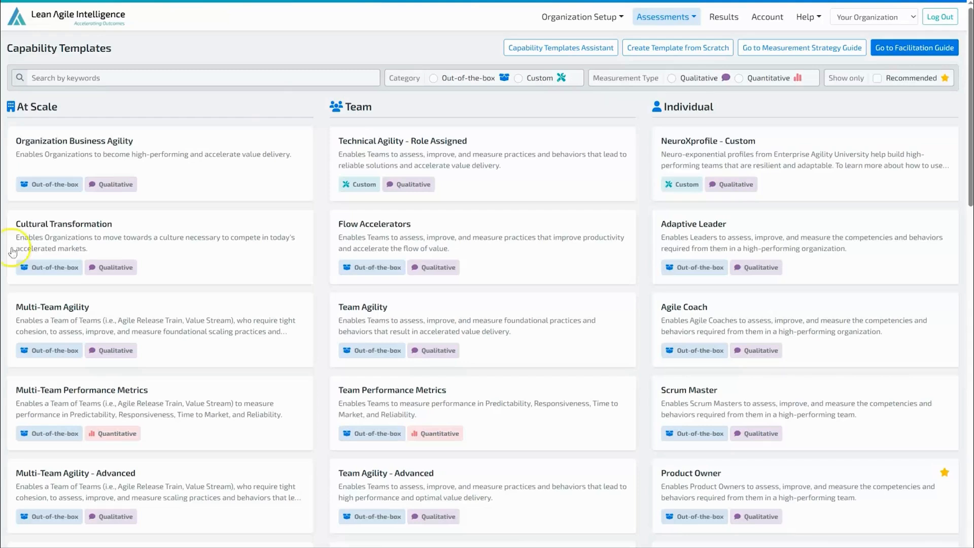
Create a template from scratch named Team Metric Pulse Check with type Team and measurement type Quantitative (Performance).
click(665, 50)
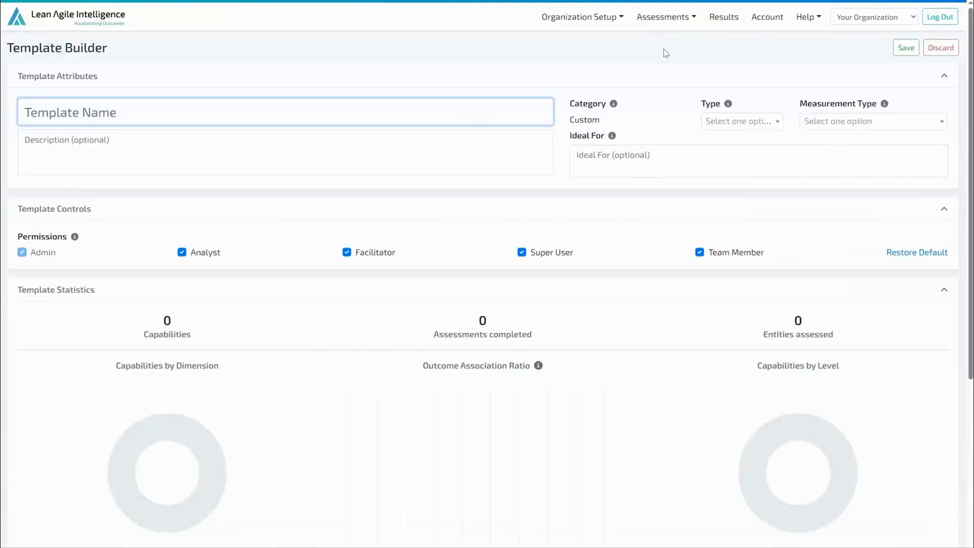
click(183, 109)
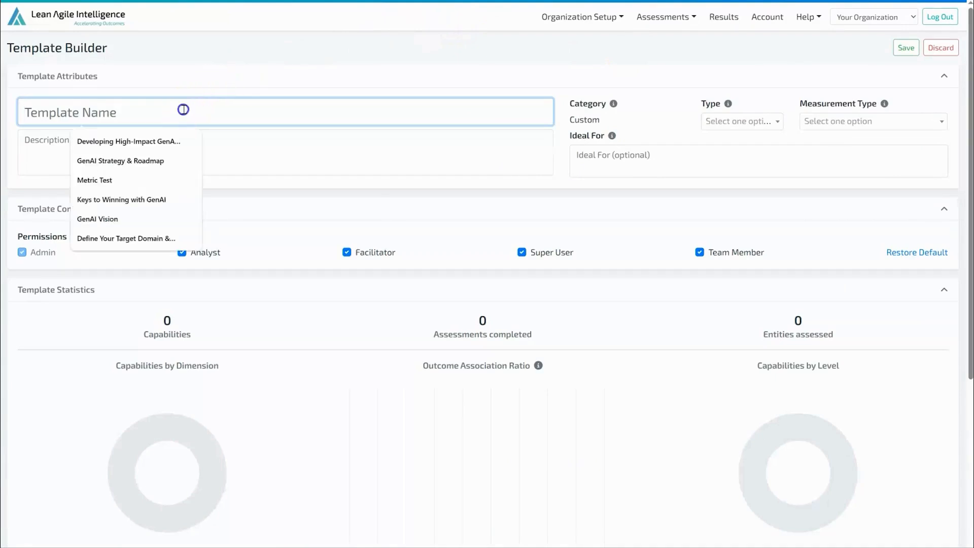
text(Team Muetric Pulse Check)
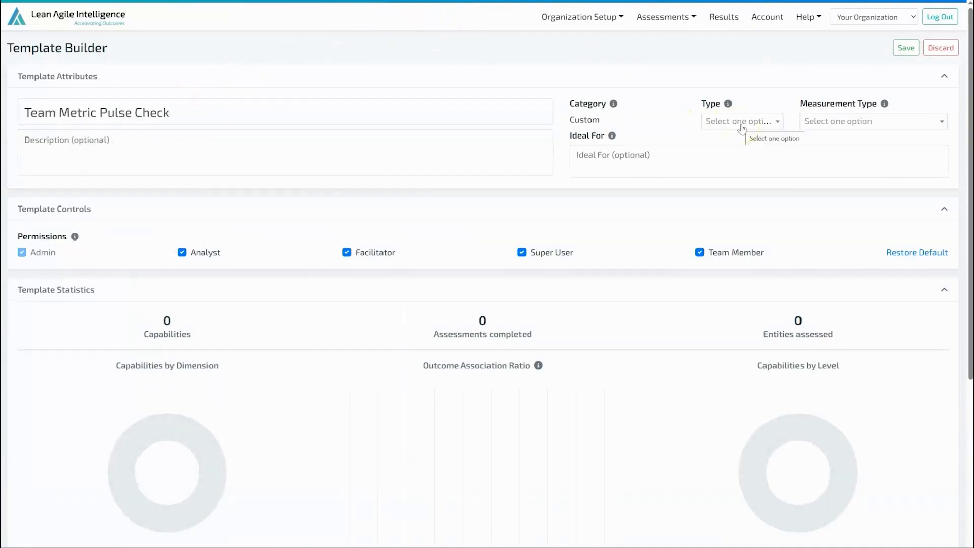
click(741, 122)
click(748, 159)
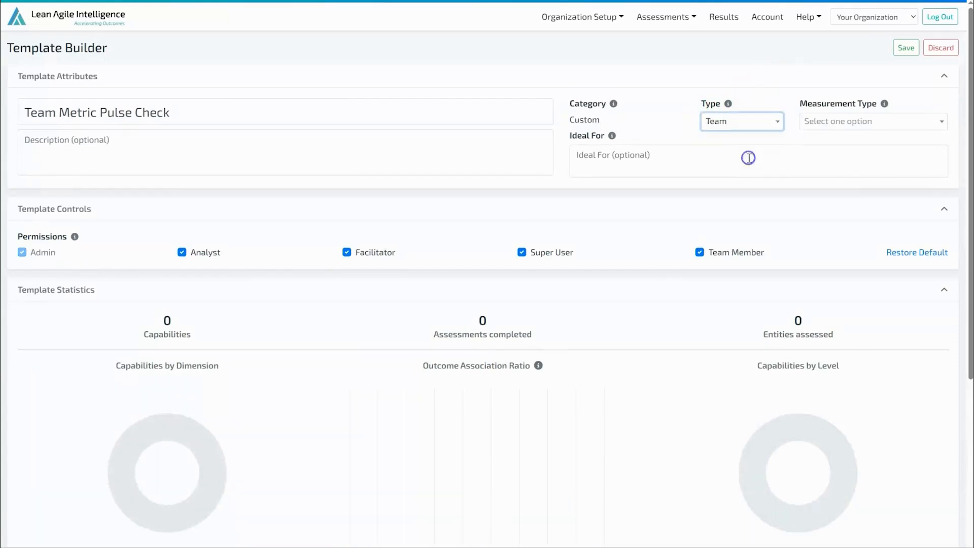
click(922, 125)
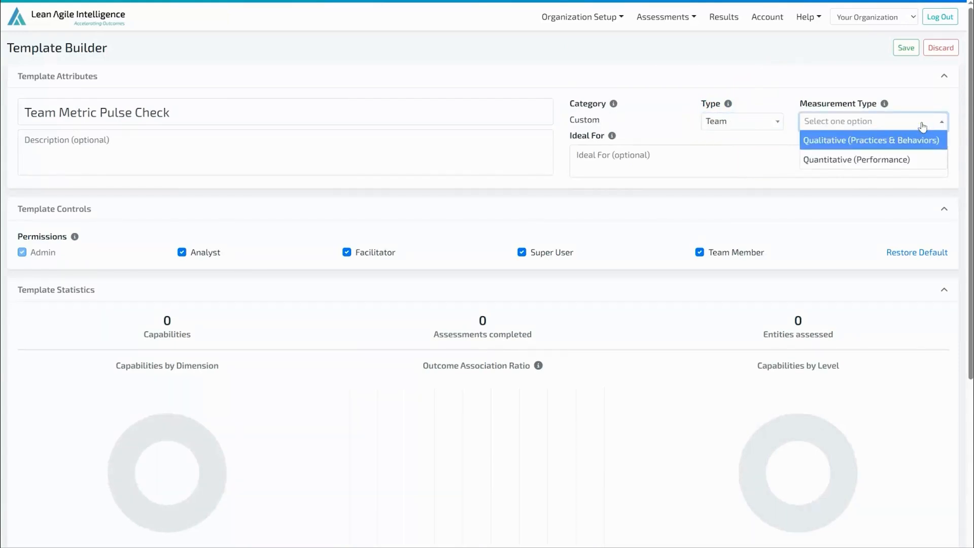
click(923, 158)
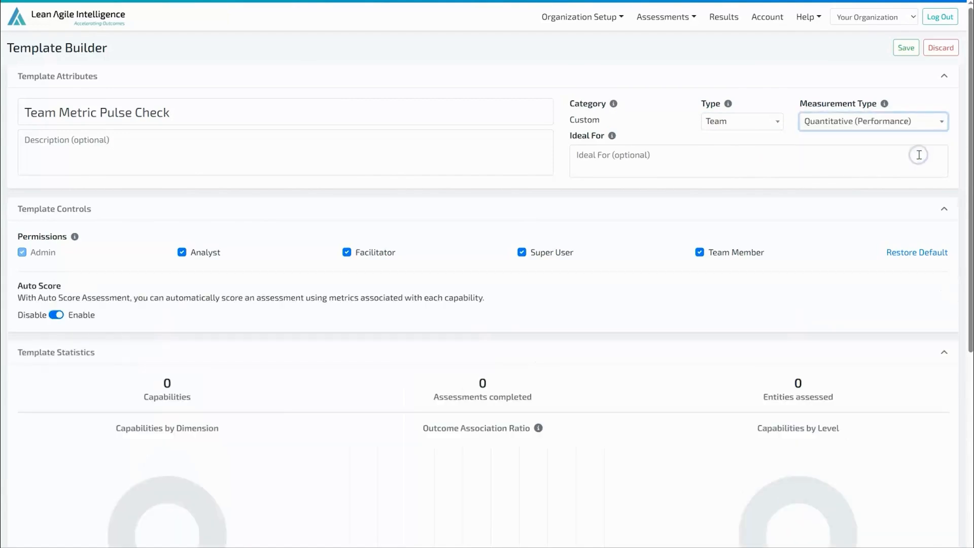
Check that Auto Score is enabled in the new template's controls.
click(59, 317)
click(71, 317)
click(73, 323)
Filter the Capability Catalog by the Metrics dimension and Team level, and add Backlog Readiness to the template.
scroll(570, 239, down, 6)
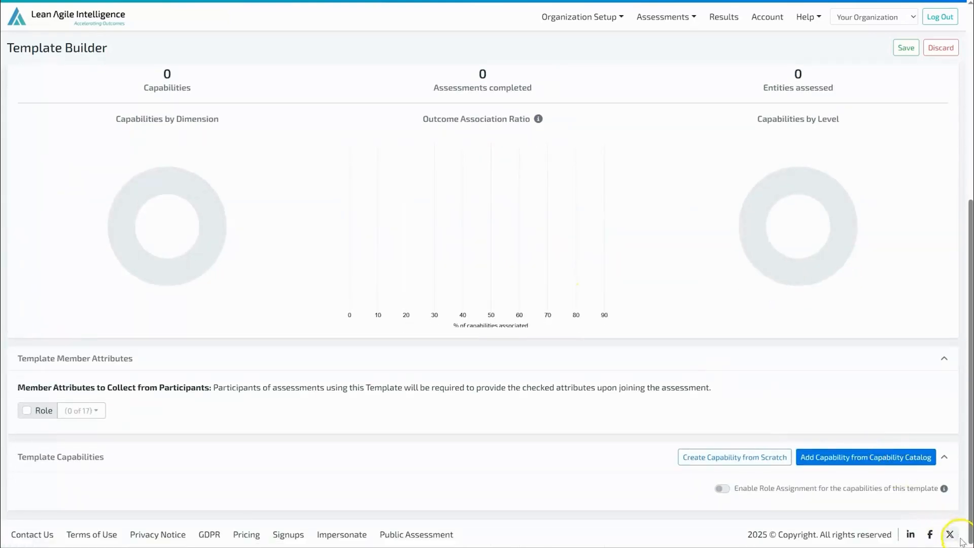
click(880, 462)
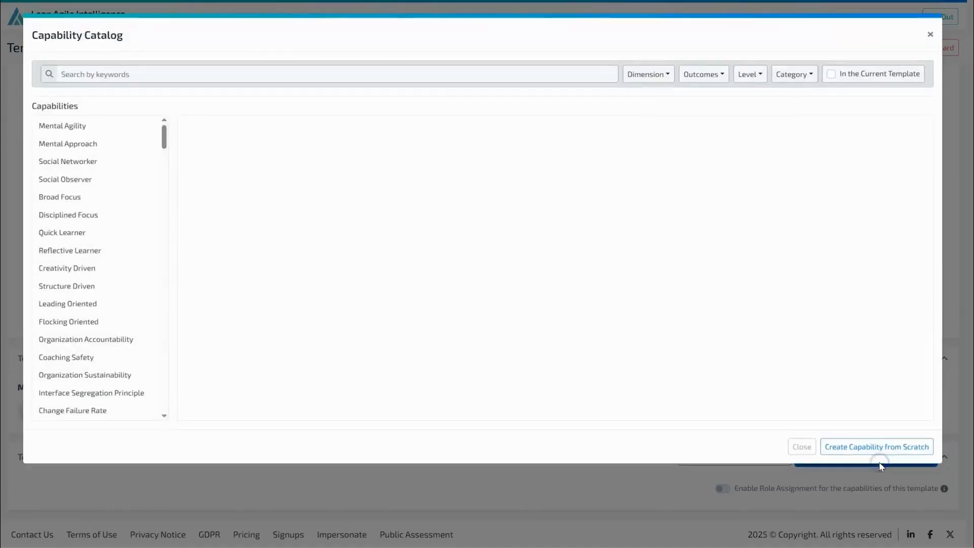
click(110, 183)
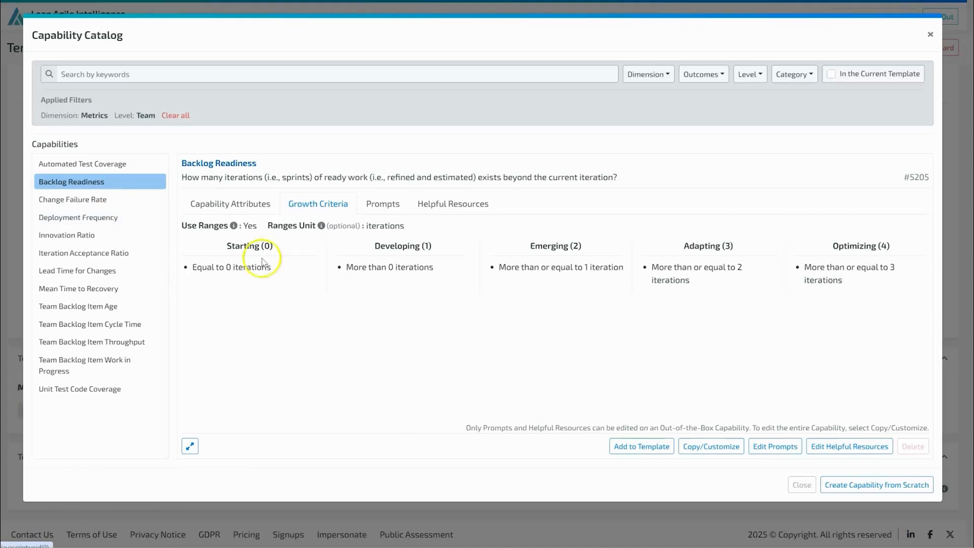
click(640, 454)
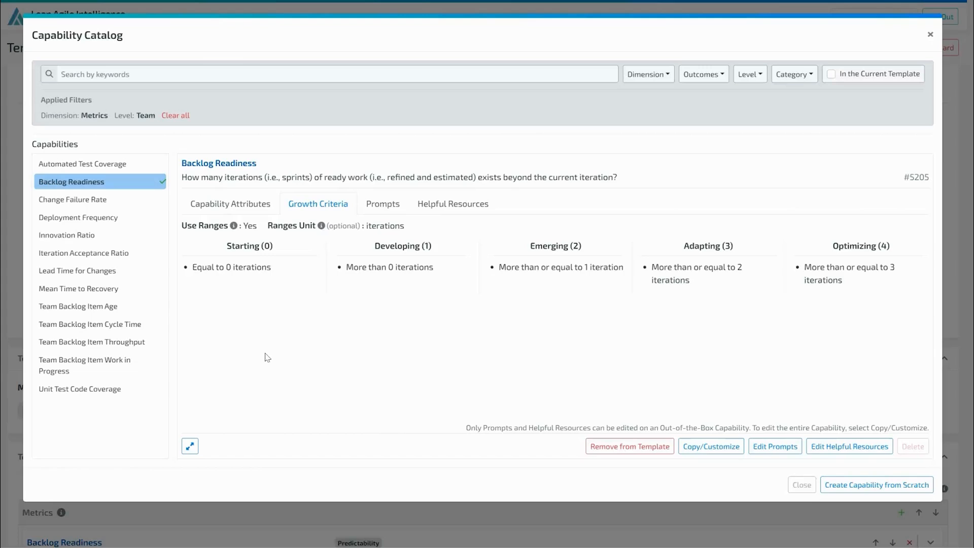
Open a customizable copy of the Change Failure Rate capability, examine its growth criteria and attributes, and cancel the copy.
click(107, 202)
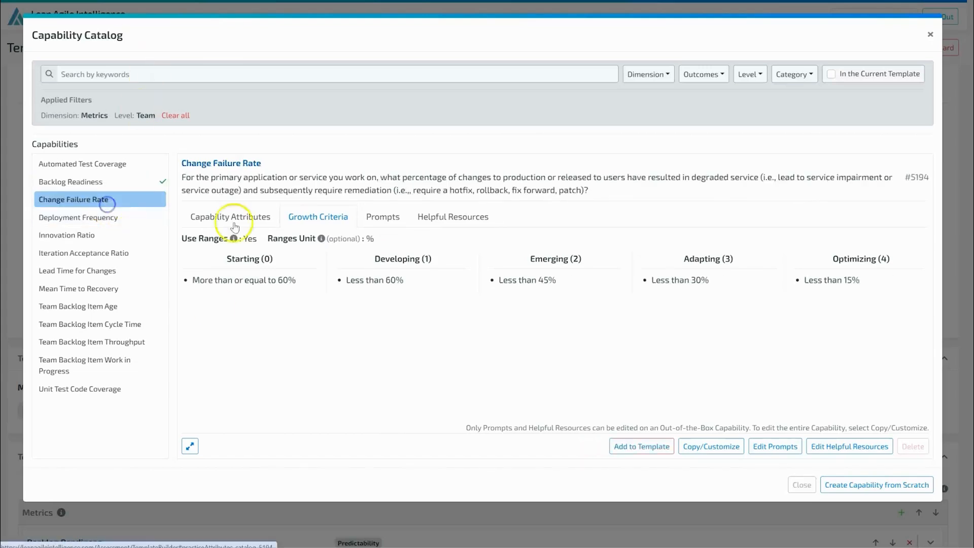
click(720, 445)
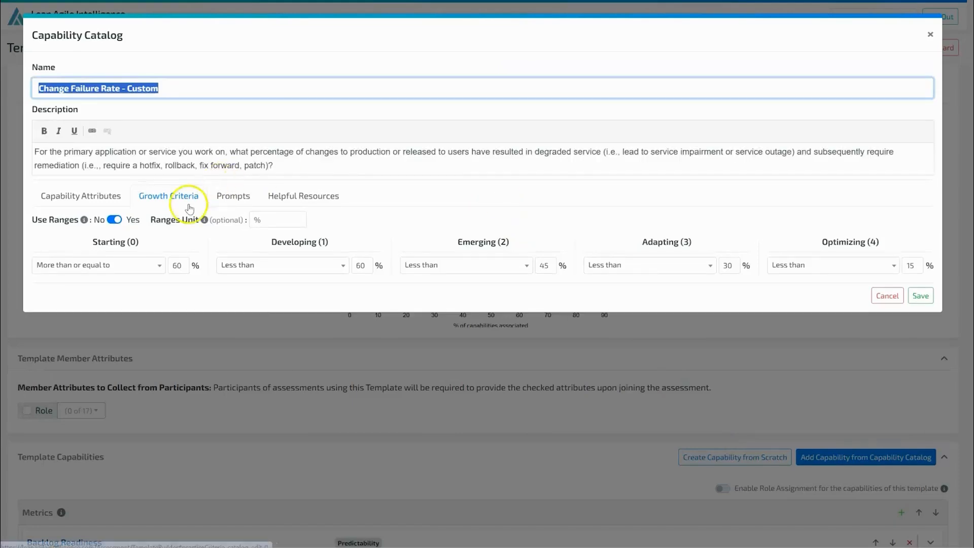
click(217, 194)
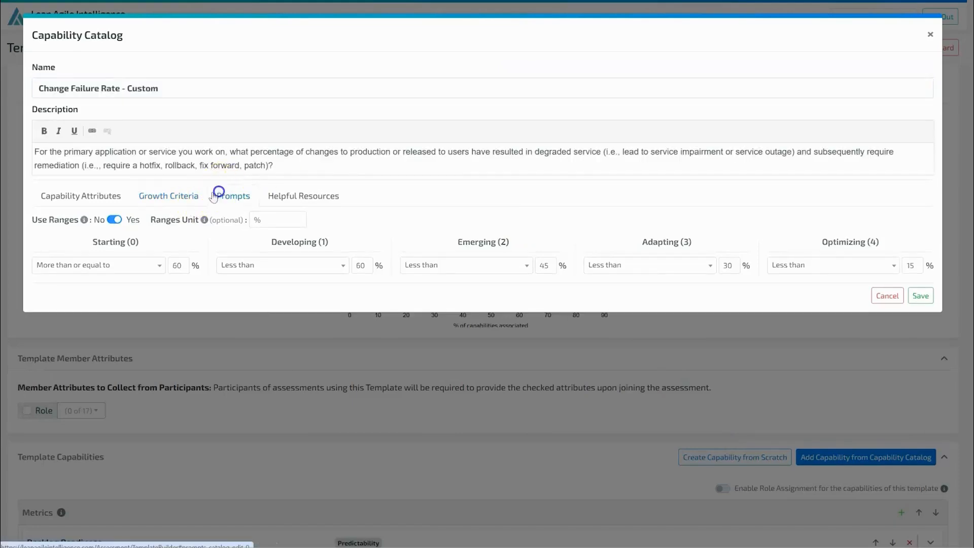
click(101, 195)
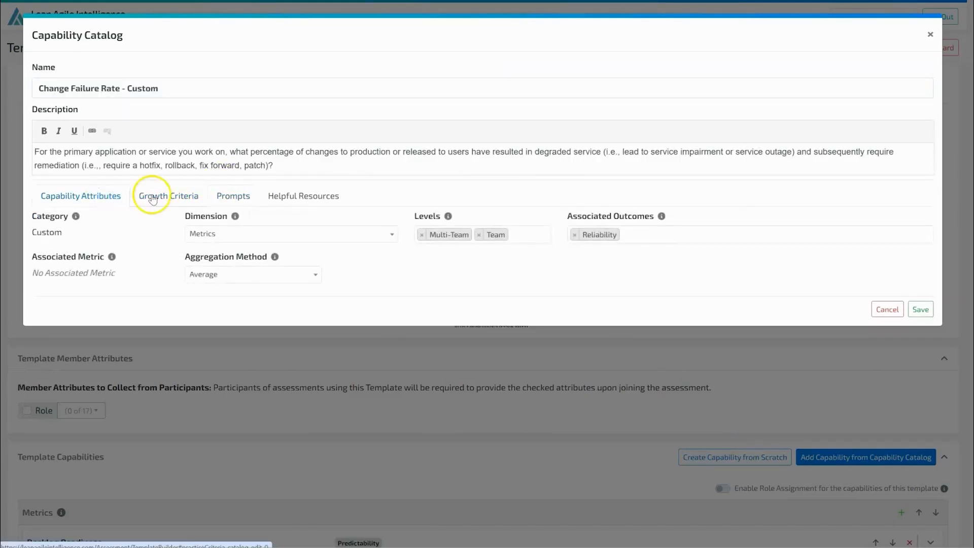
click(887, 309)
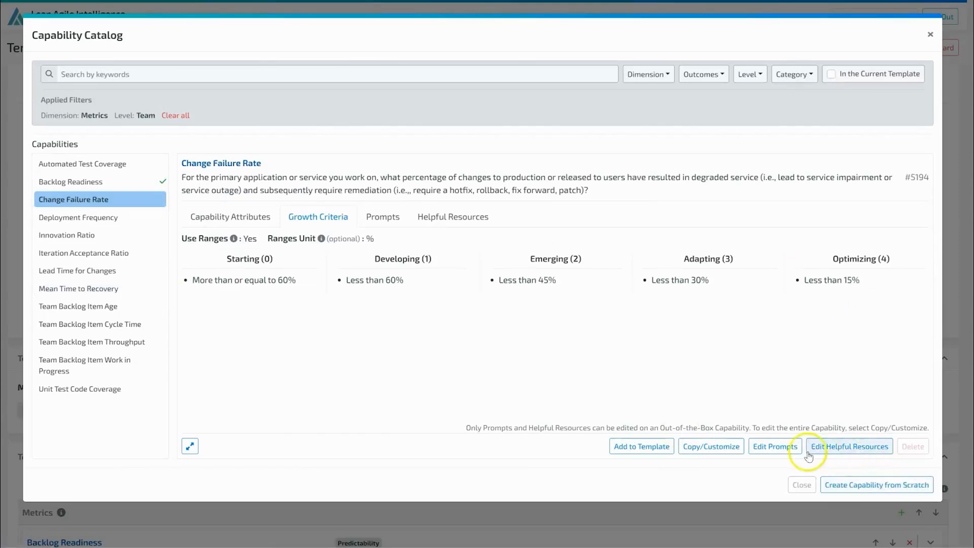
Start a capability from scratch named Sprint Planning Accuracy and paste its description about forecasting and completing story points during a sprint.
click(848, 481)
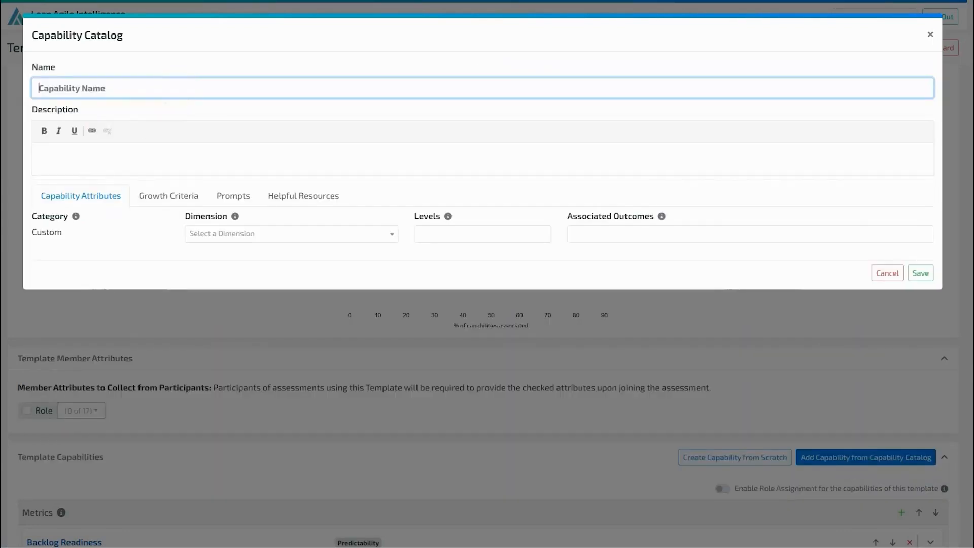
click(87, 80)
text(Sprint Planning Accuracy)
click(105, 167)
text(Measures how accurately the team forecasts and completes story points during a sprint. This reflects the team's ability to plan realistically, manage scope, and improve delivery predictability.)
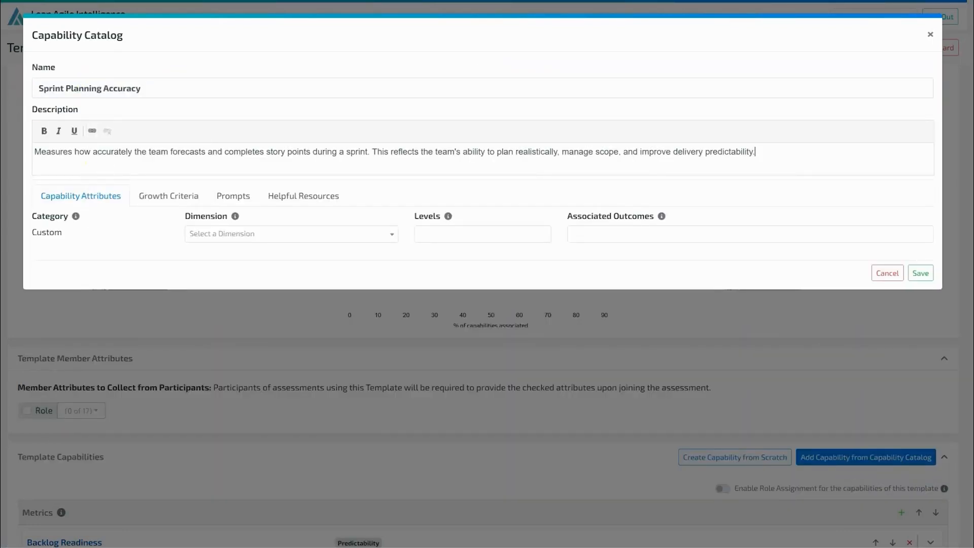
Set the Sprint Planning Accuracy capability's level to Team and its associated outcome to Time to Market.
click(532, 251)
click(521, 230)
click(446, 284)
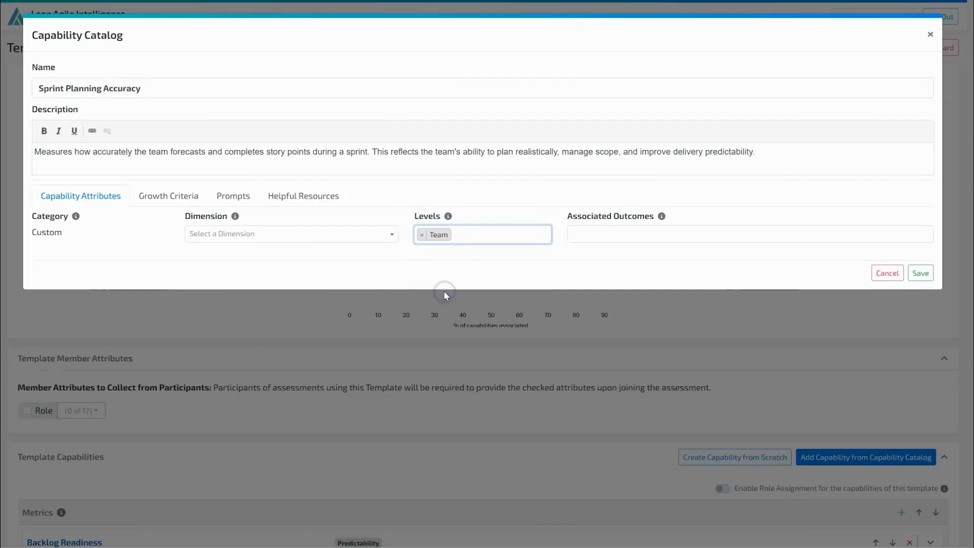
click(638, 232)
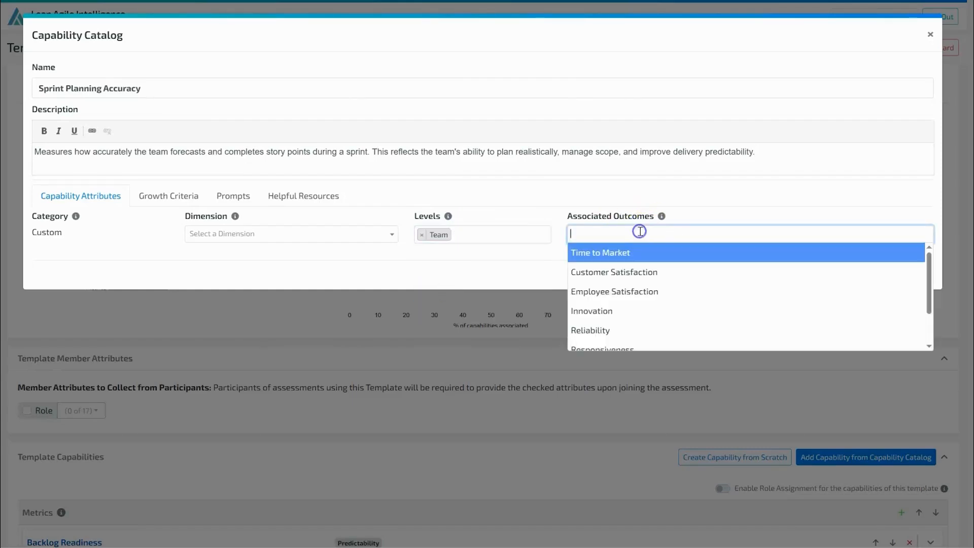
click(653, 258)
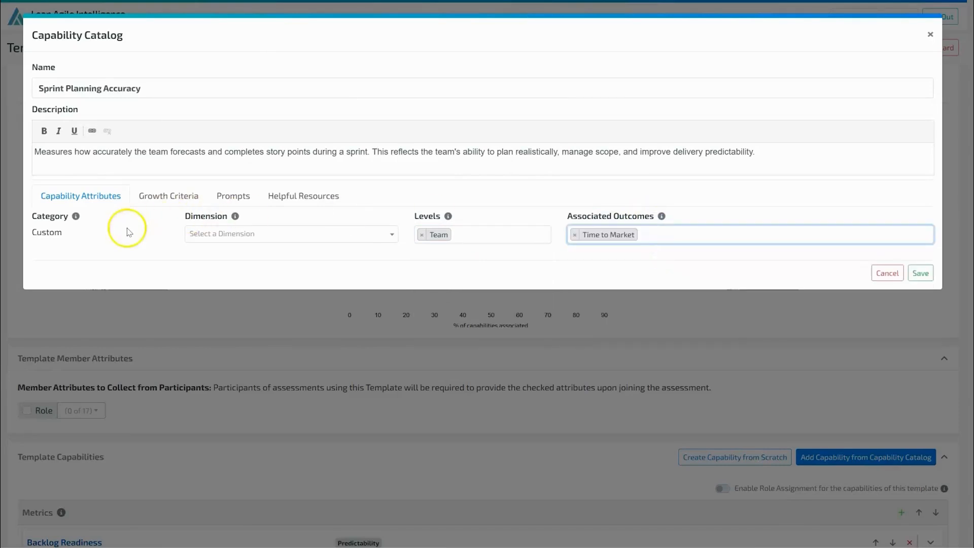
Assign the capability to the Metrics dimension and set its aggregation method to Sum.
click(223, 235)
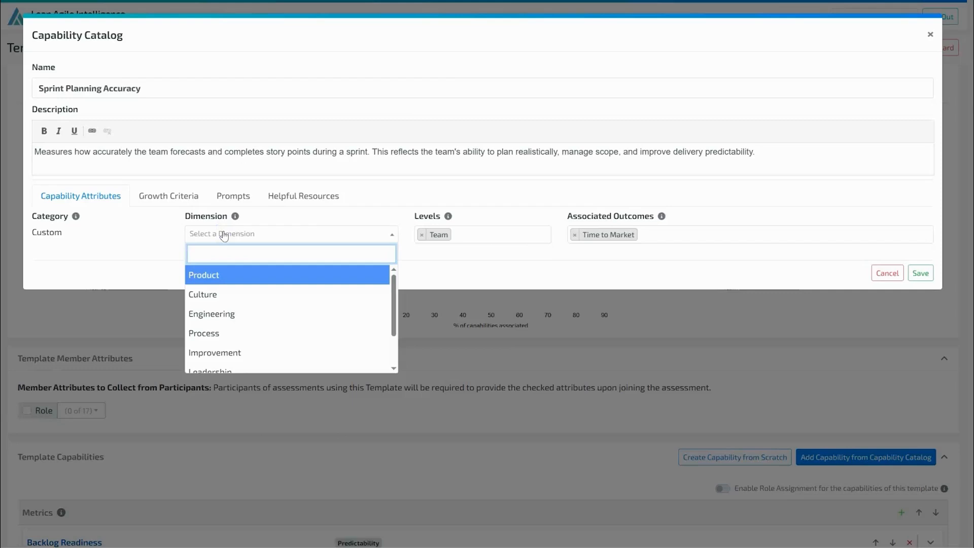
scroll(254, 309, down, 3)
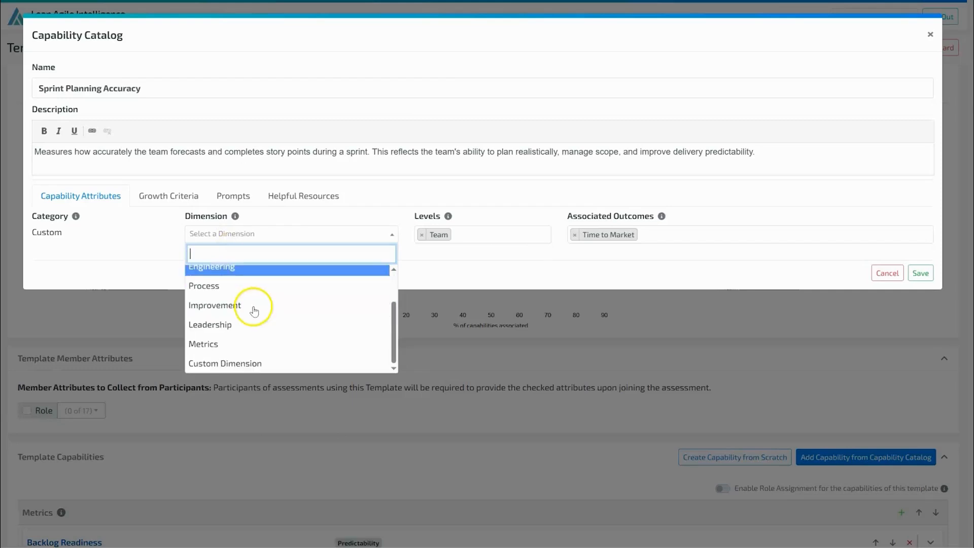
click(246, 344)
click(230, 276)
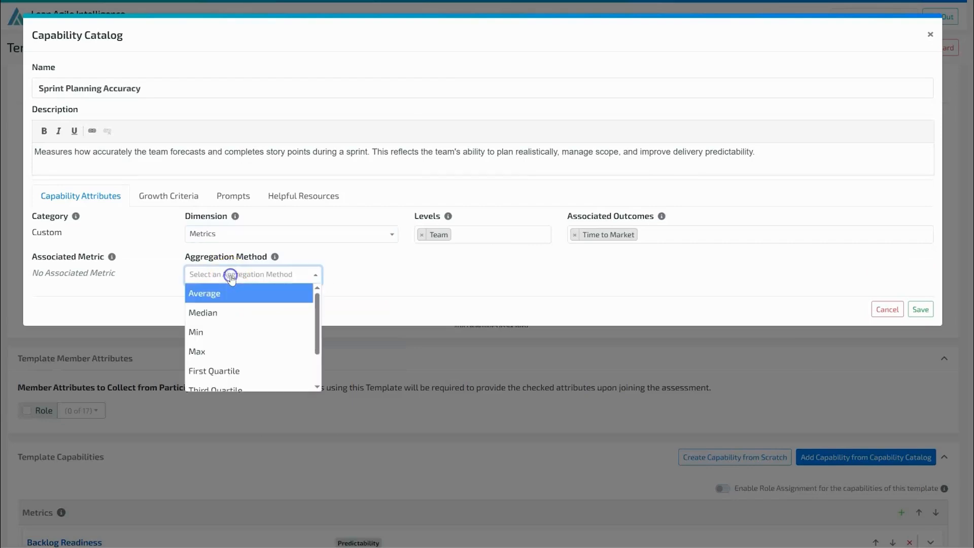
scroll(279, 326, down, 2)
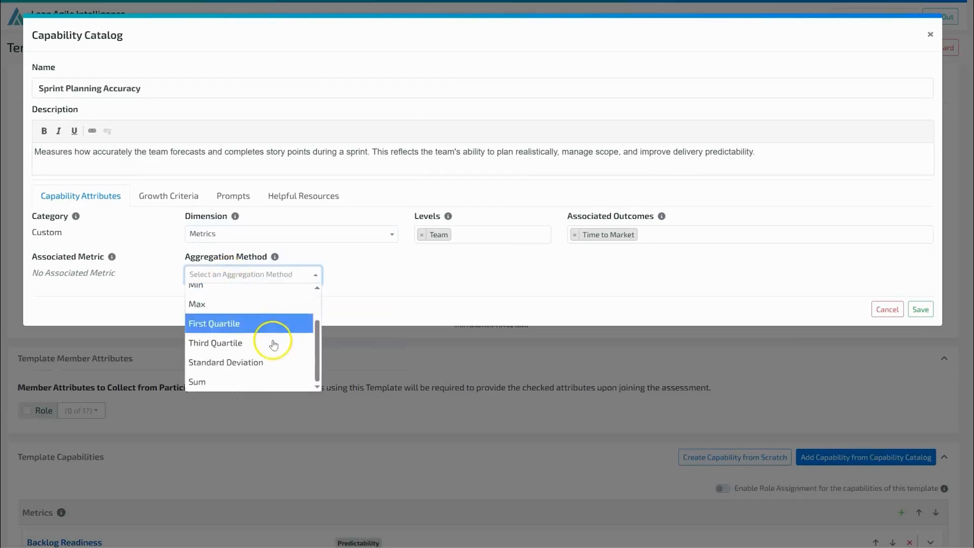
click(248, 381)
Enable ranges in the growth criteria, setting Starting to Equal to 0 and Developing to More than or equal to 0.
click(158, 195)
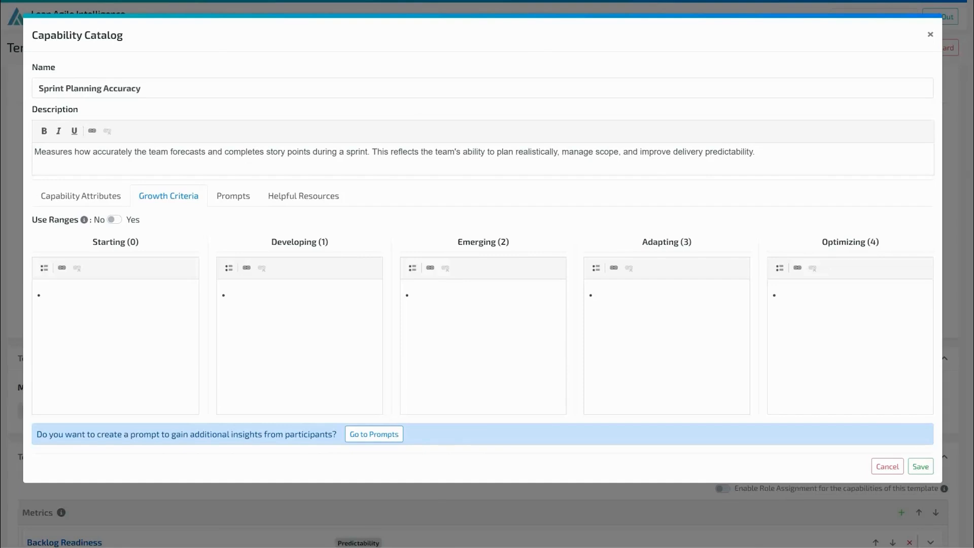
click(114, 220)
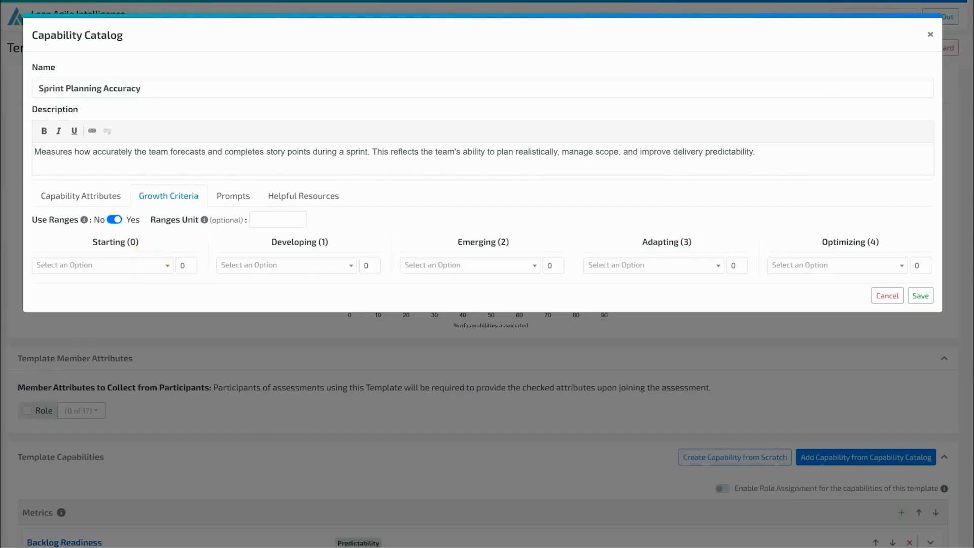
mouse_move(222, 546)
click(234, 508)
double_click(183, 266)
click(101, 265)
click(96, 322)
click(318, 266)
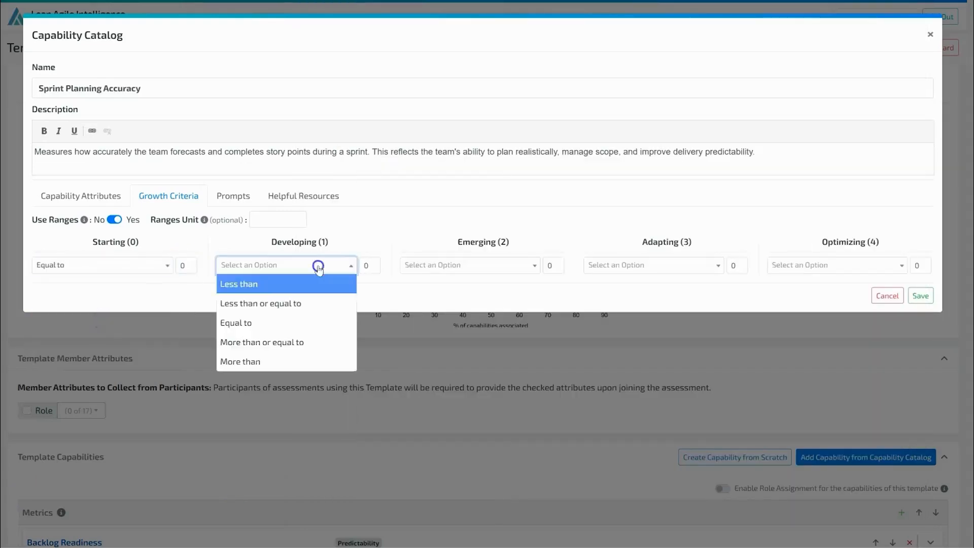
click(313, 341)
double_click(371, 266)
Set Emerging, Adapting and Optimizing to More than or equal to 50, 80 and 150 respectively, and save the capability.
click(487, 266)
click(487, 342)
double_click(554, 265)
text(50)
click(667, 266)
click(666, 342)
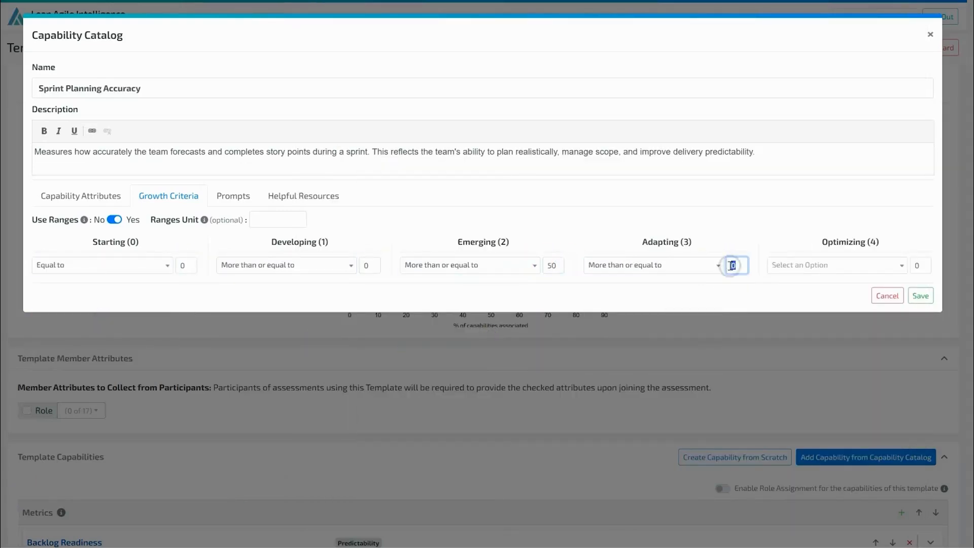
click(838, 342)
double_click(919, 265)
text(150)
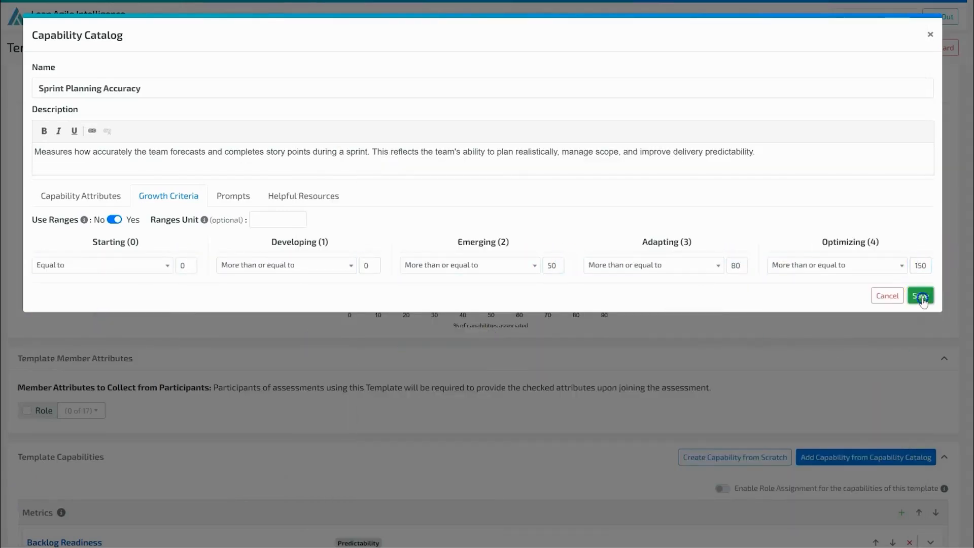
click(921, 296)
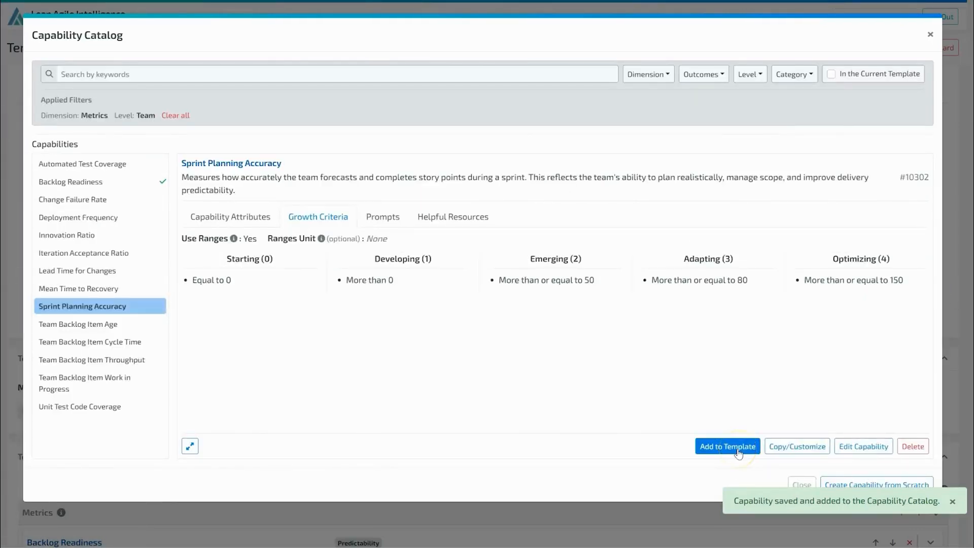
Add Sprint Planning Accuracy to the template and check its attributes in the catalog for missing Auto Score configuration.
click(738, 452)
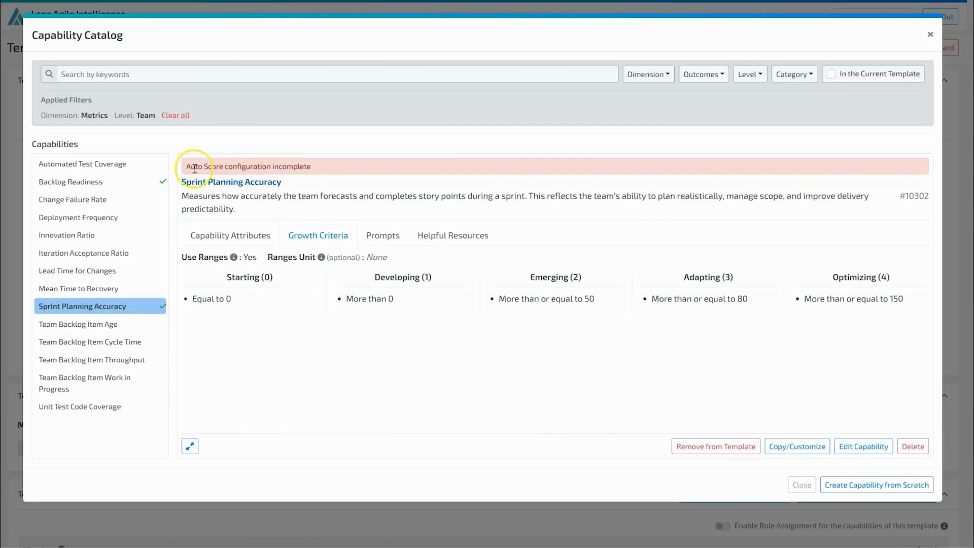
click(201, 236)
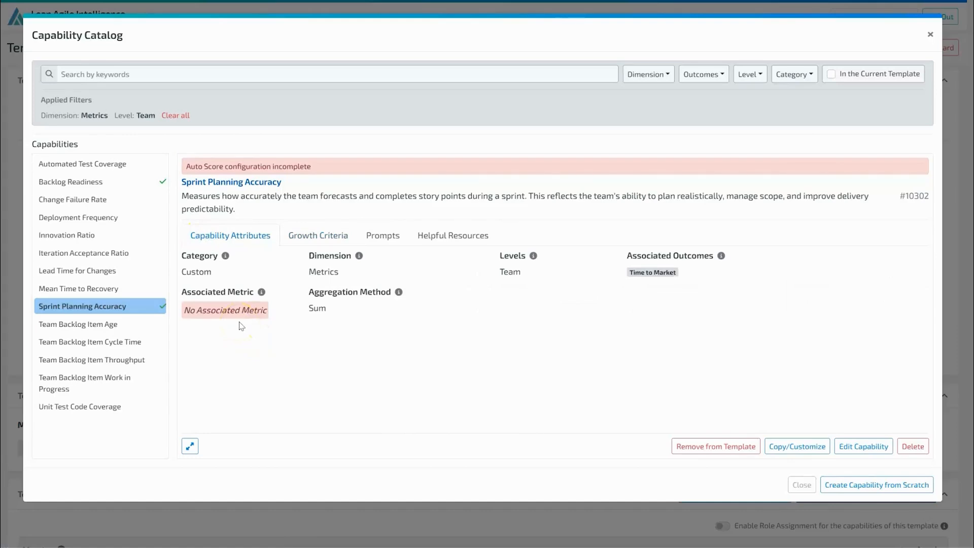
click(802, 484)
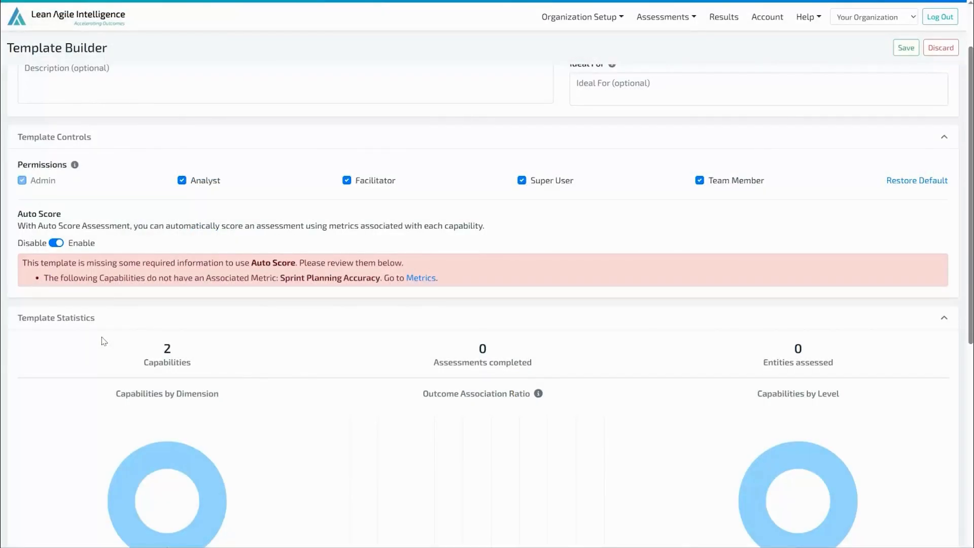
Review Sprint Planning Accuracy under the template's capabilities, and save the Team Metric Pulse Check template as is.
scroll(374, 386, down, 7)
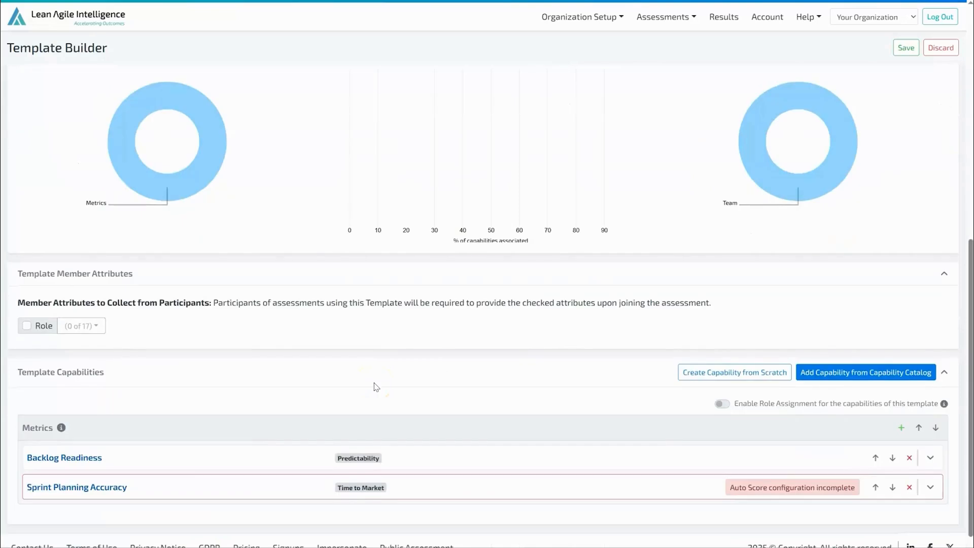
click(495, 474)
scroll(477, 436, down, 3)
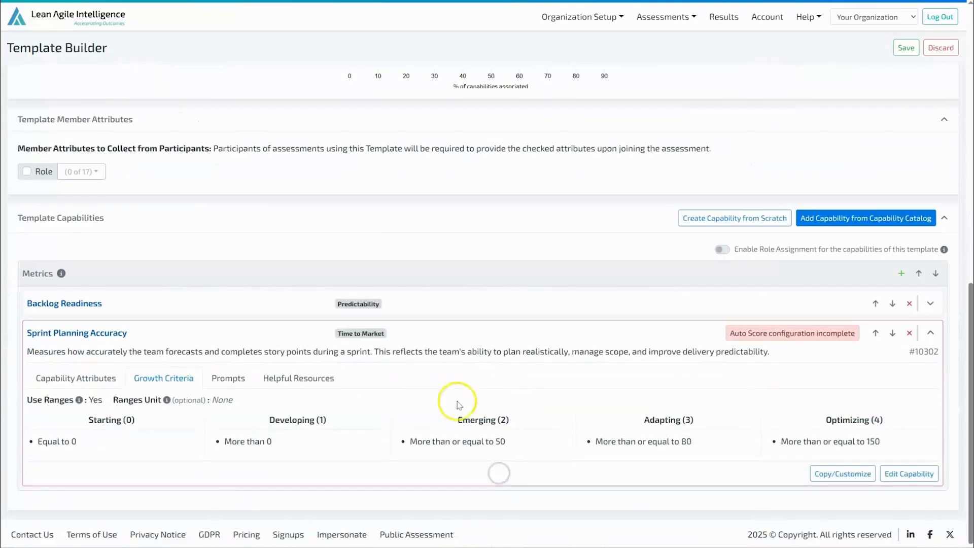
click(98, 389)
click(75, 450)
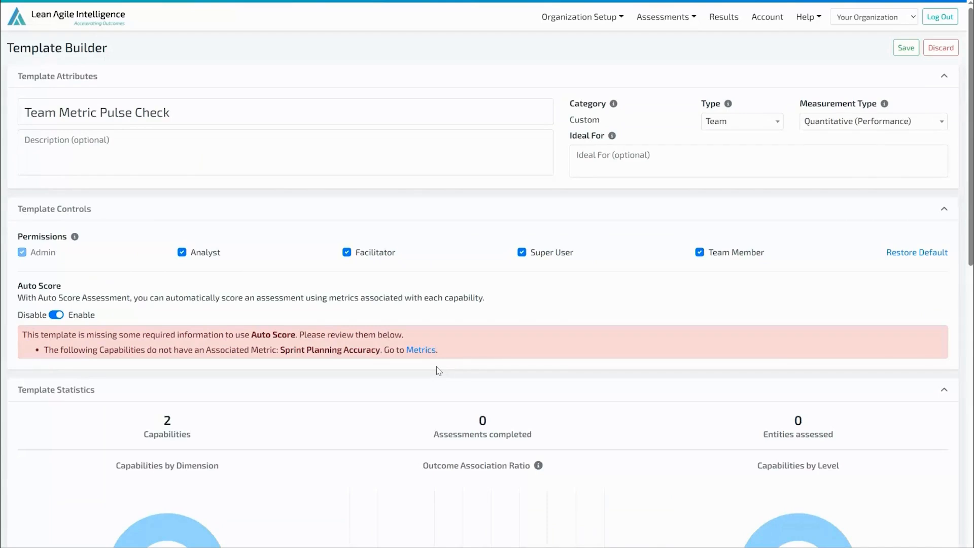
click(907, 49)
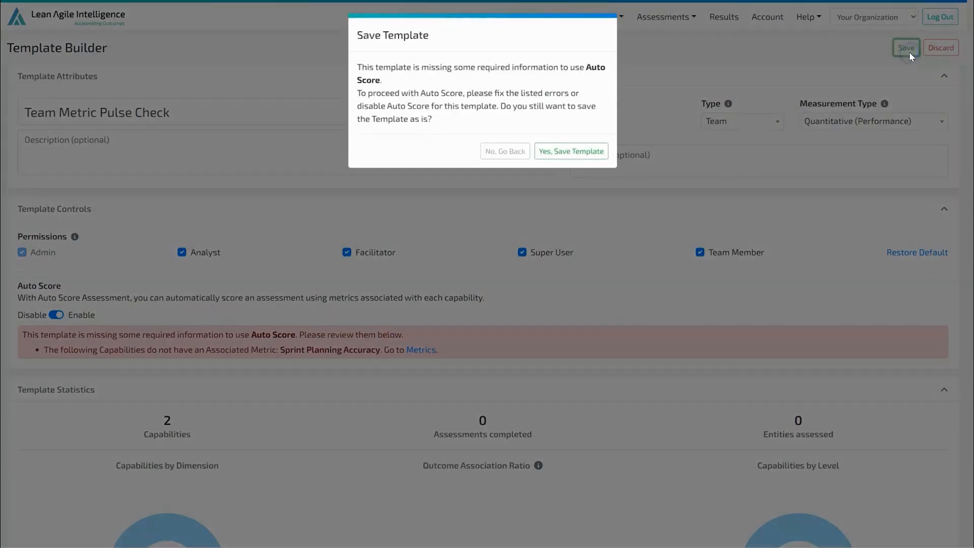
click(572, 152)
In the organization's metrics, associate the custom Story Points metric with the Sprint Planning Accuracy capability and update it.
mouse_move(613, 105)
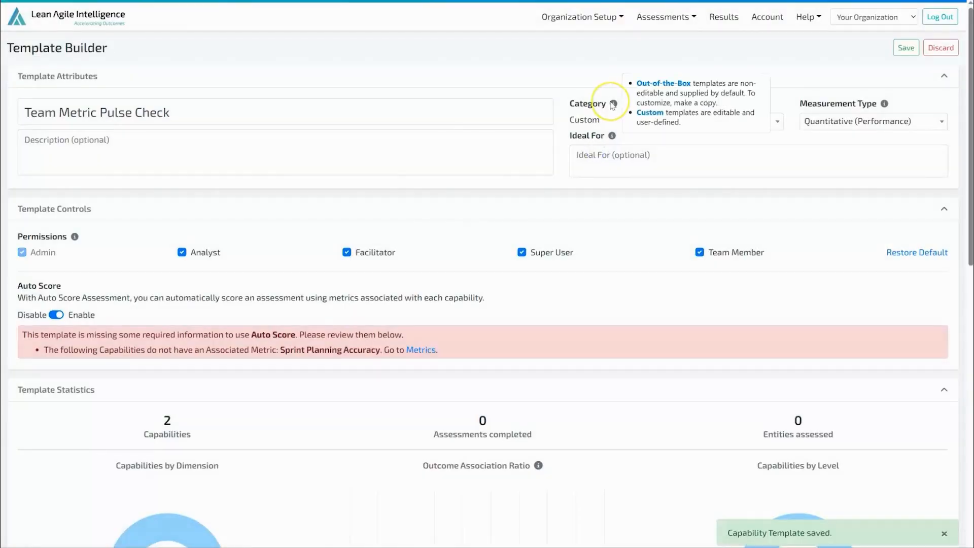
click(598, 17)
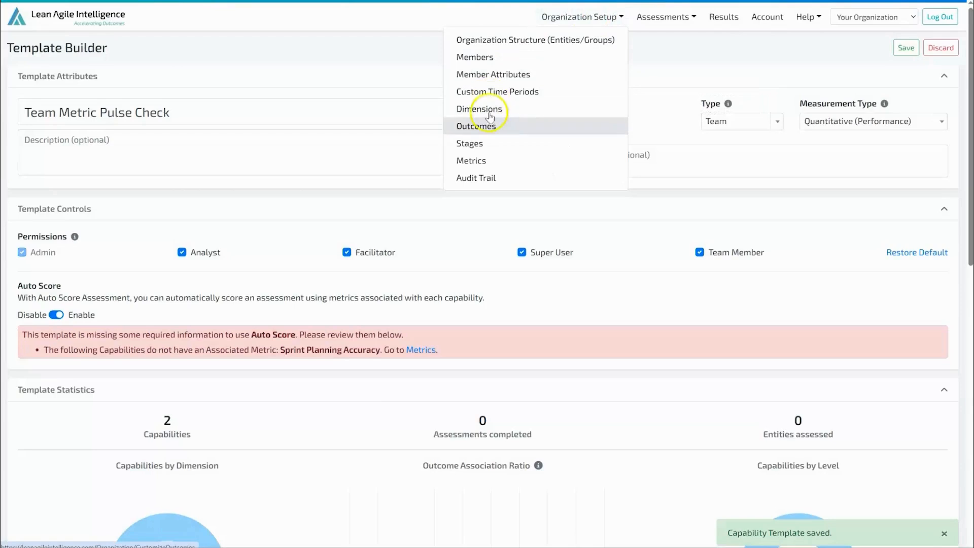
click(477, 161)
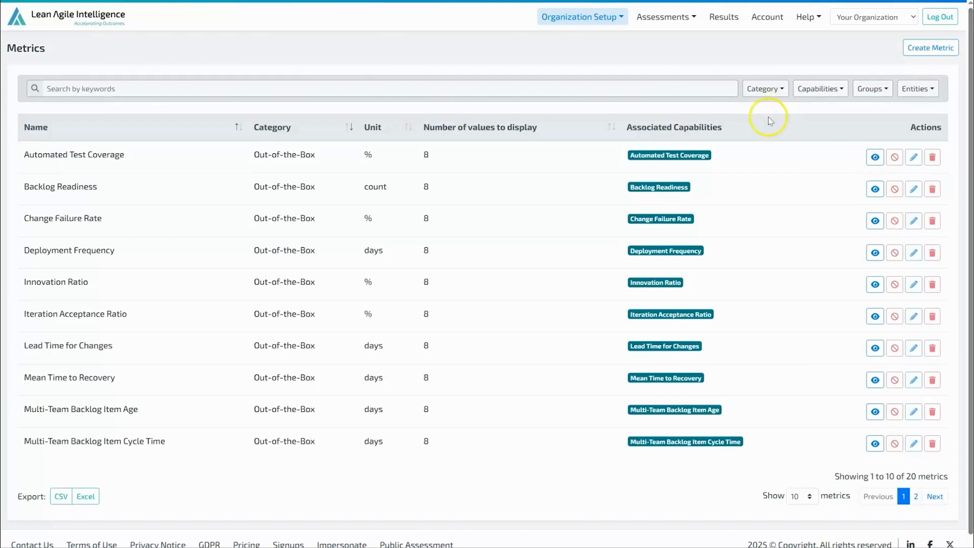
click(933, 157)
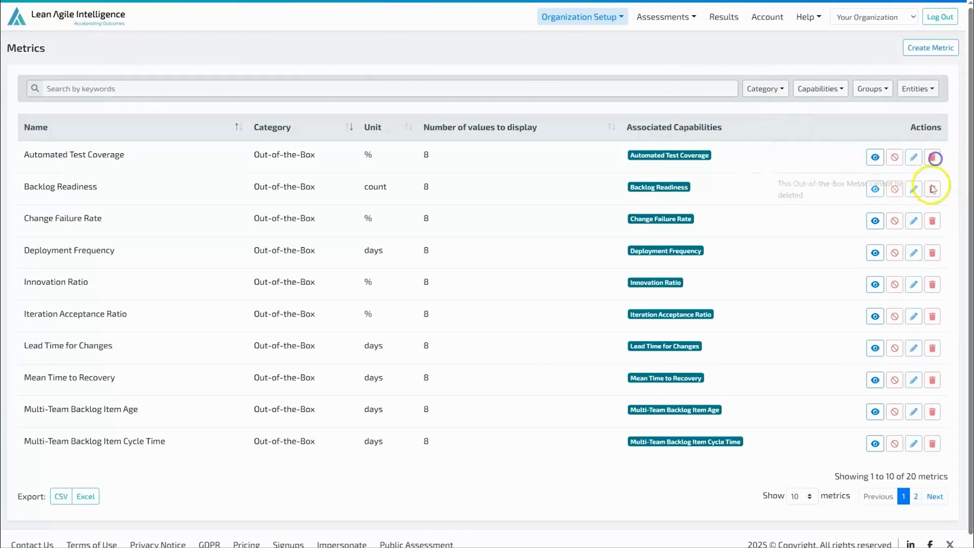
click(915, 496)
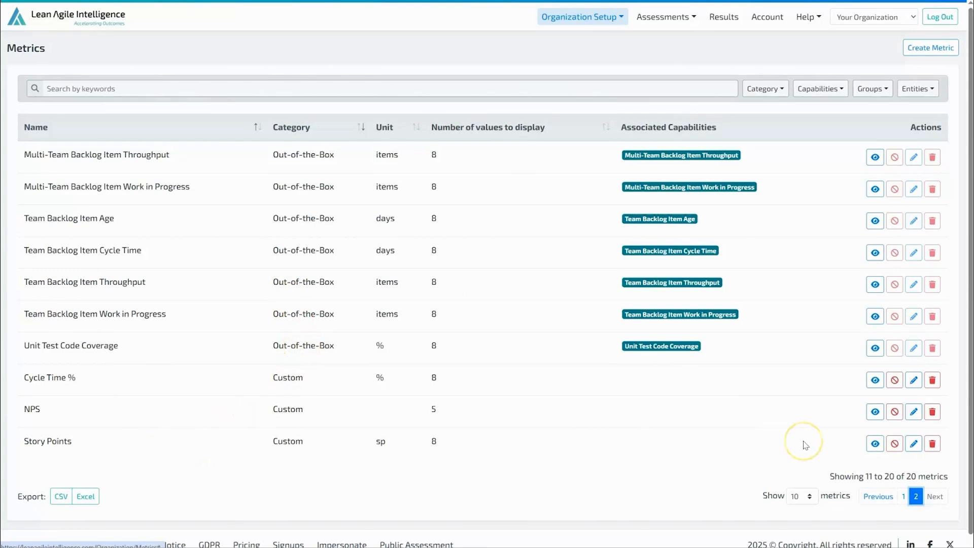
click(913, 444)
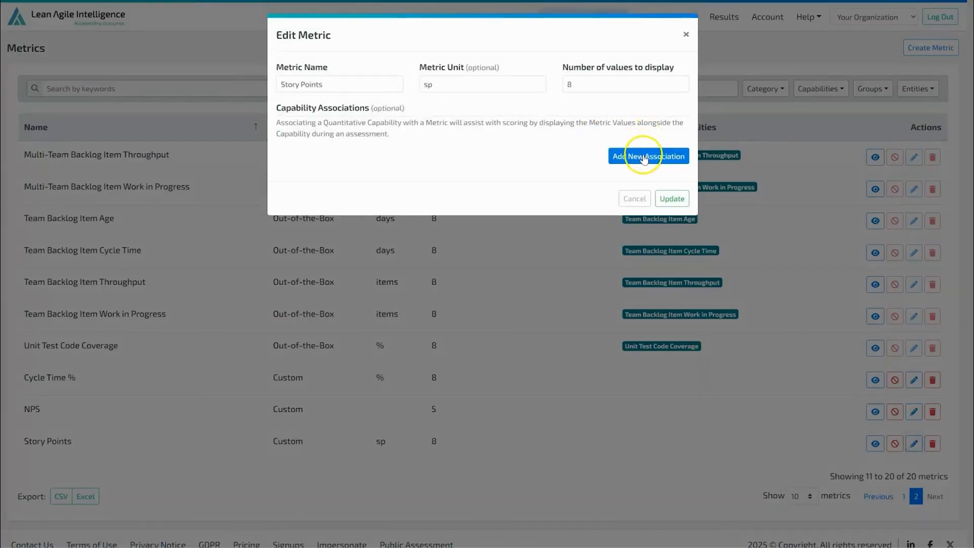
click(643, 158)
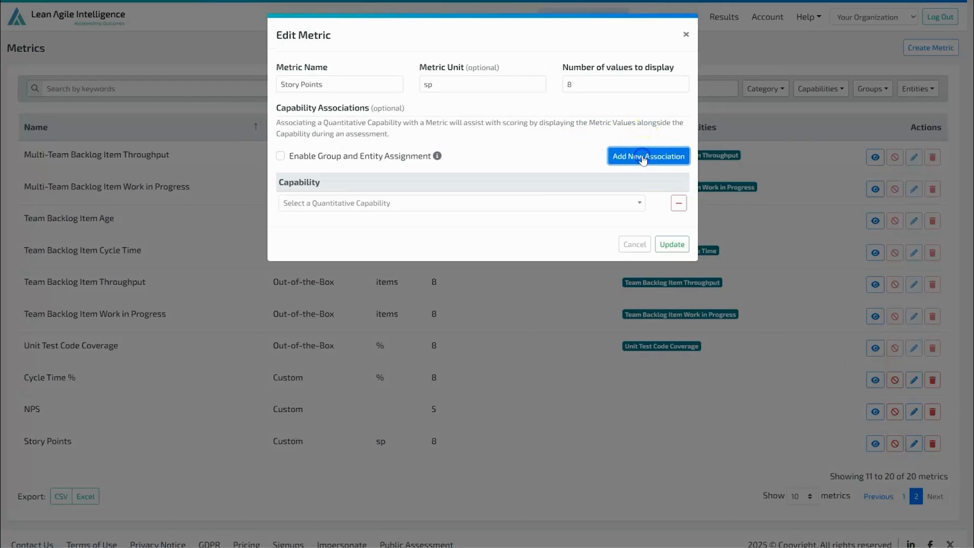
click(552, 203)
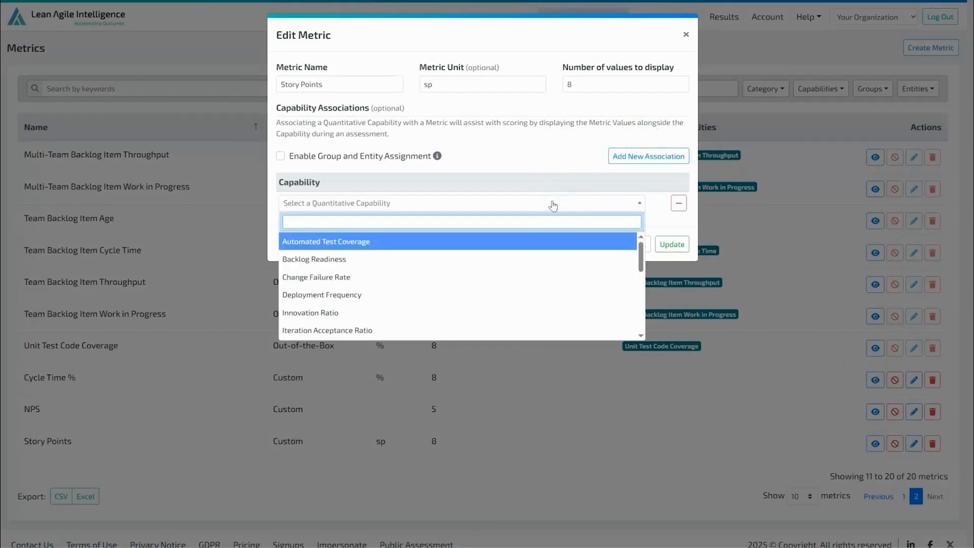
text(sp)
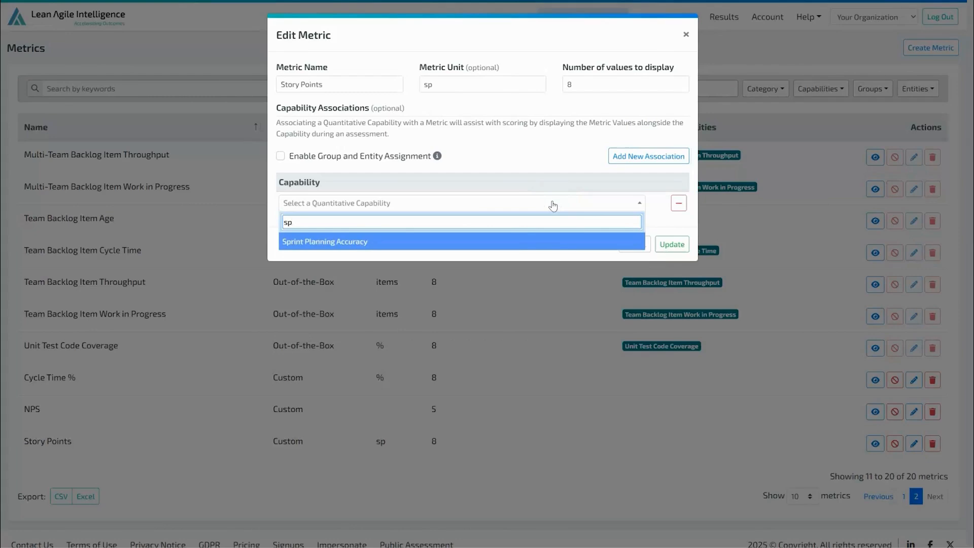
click(550, 242)
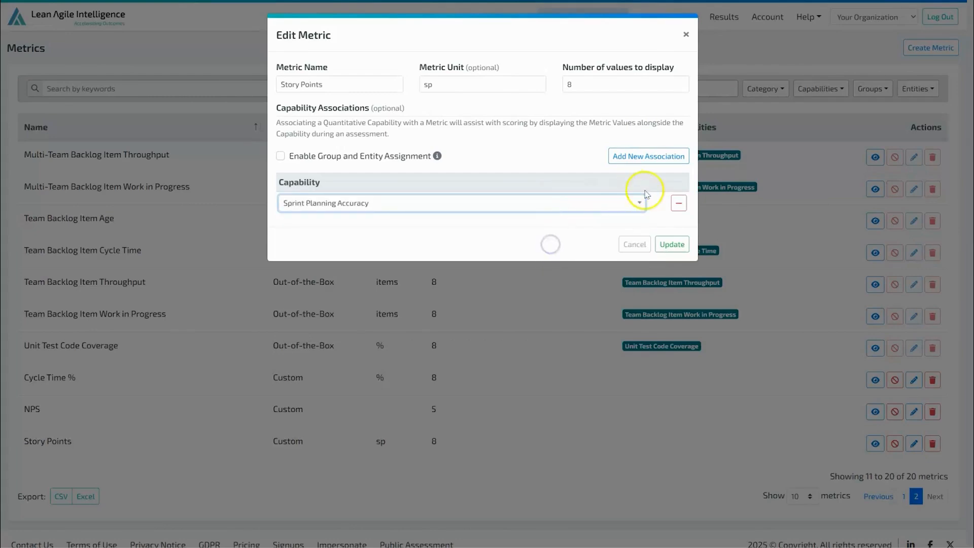
click(678, 244)
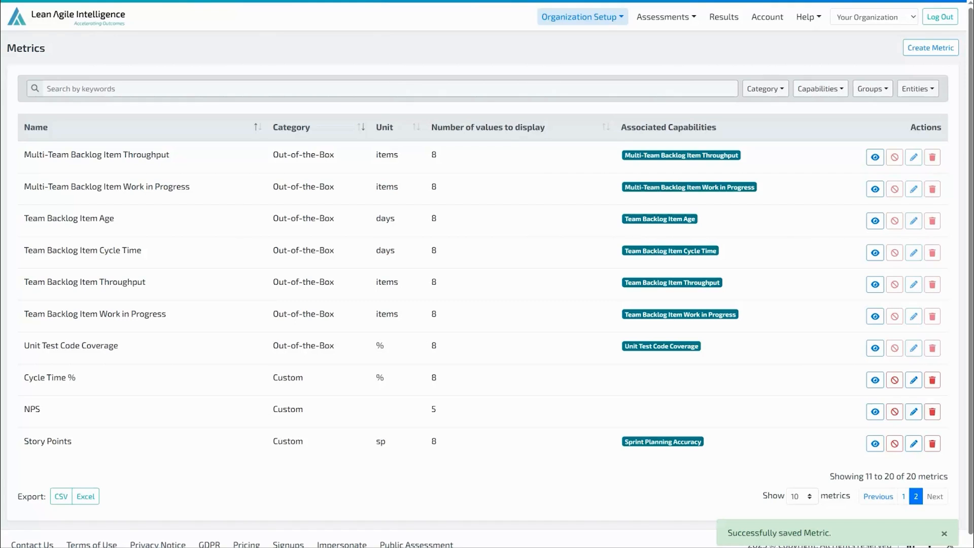
In the results, bulk upload Story Points values 8, 9, 3, 6 and 7 for Mobile PO #2, dated 06/02/2025 through 06/06/2025.
click(737, 16)
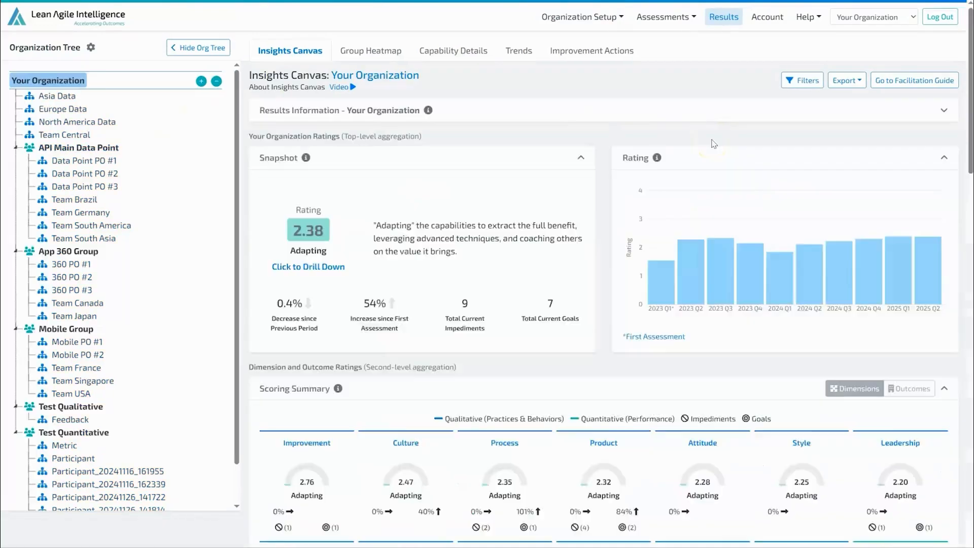
scroll(712, 144, down, 10)
click(940, 410)
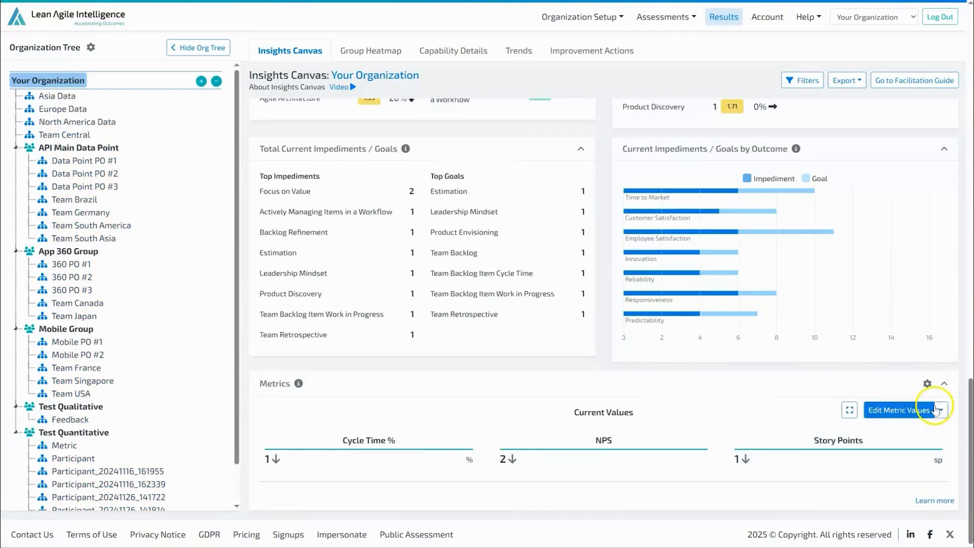
click(913, 431)
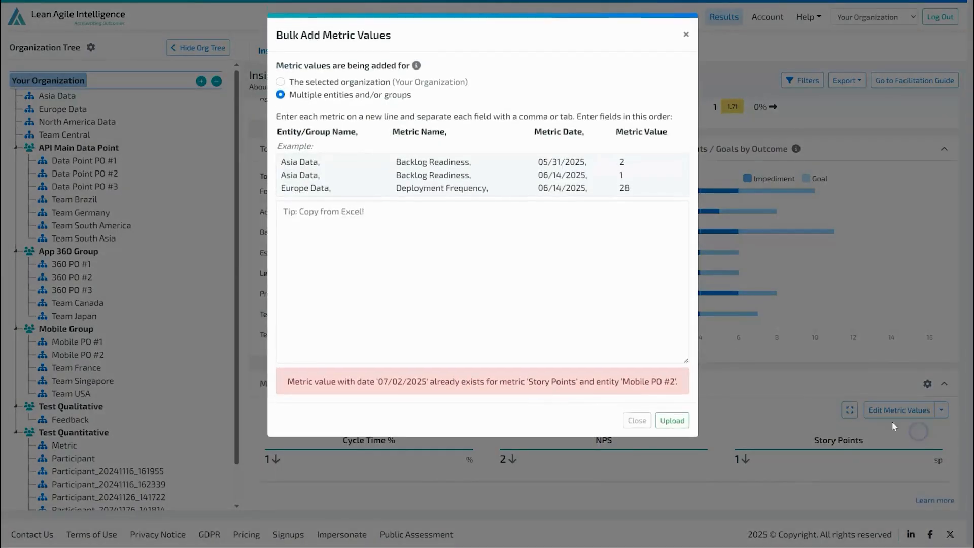
click(374, 249)
text(Mobile PO #2,Story Points,06/02/2025,8 Mobile PO #2,Story Points,06/03/2025,9 Mobile PO #2,Story Points,06/04/2025,3 Mobile PO #2,Story Points,06/05/2025,6 Mobile PO #2,Story Points,06/06/2025,7)
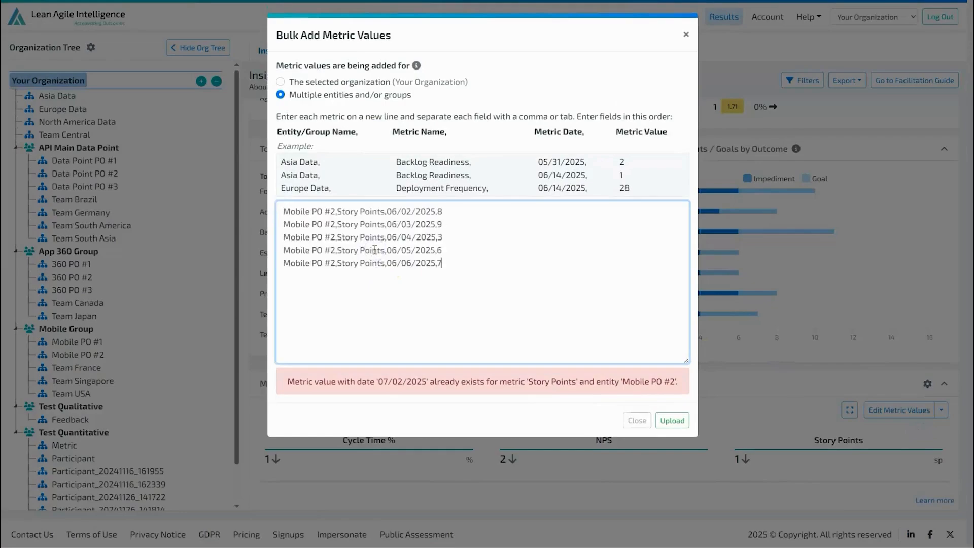
click(672, 420)
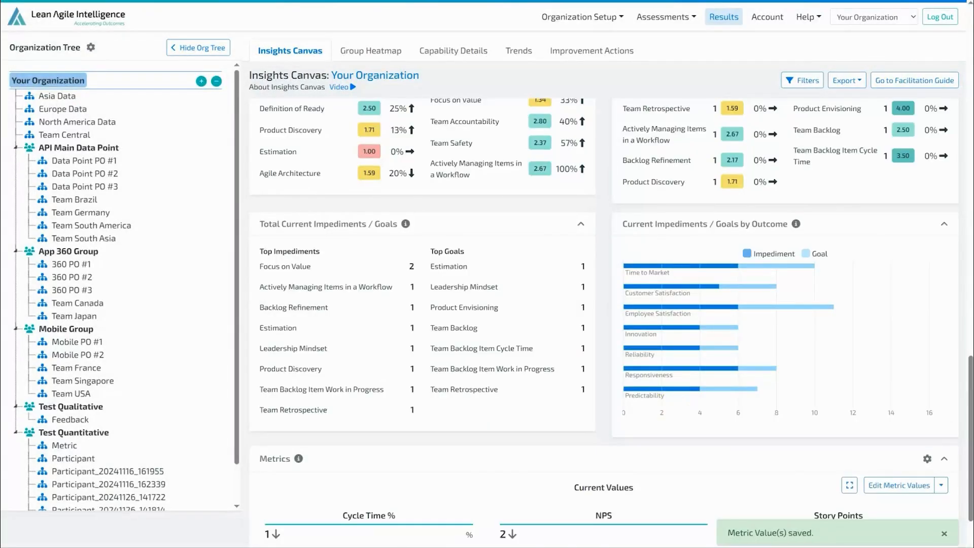
From the capability templates, open the Team Metric Pulse Check details and start an Auto Score Assessment for it.
click(664, 17)
click(678, 38)
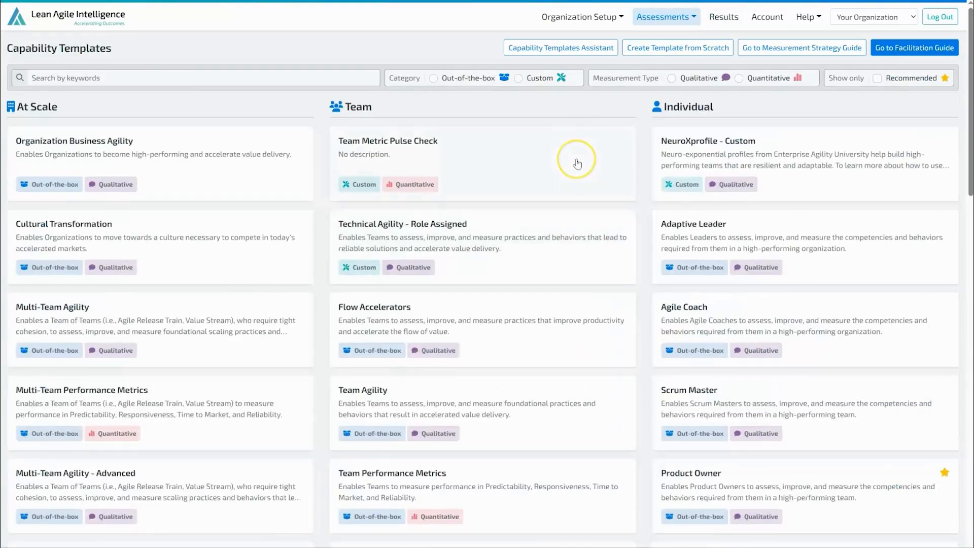
click(577, 163)
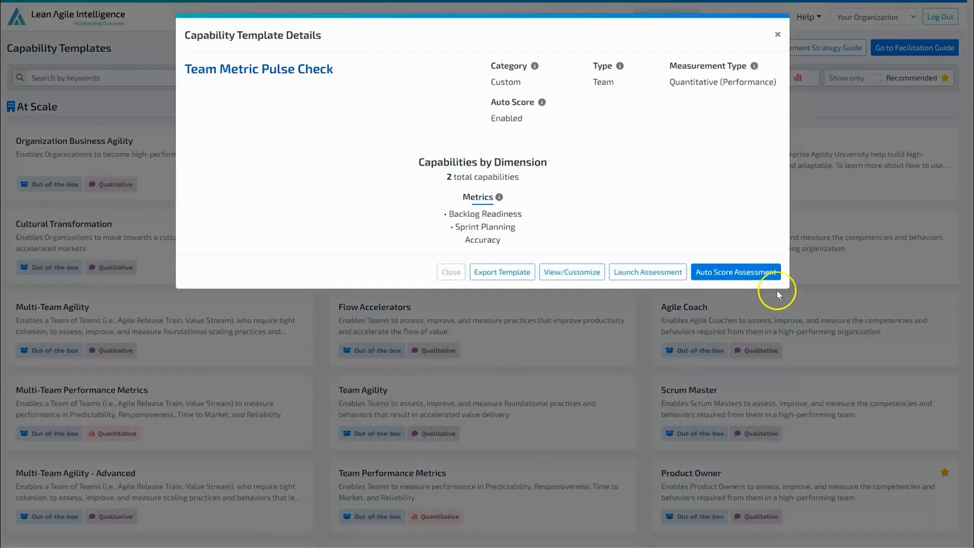
click(769, 275)
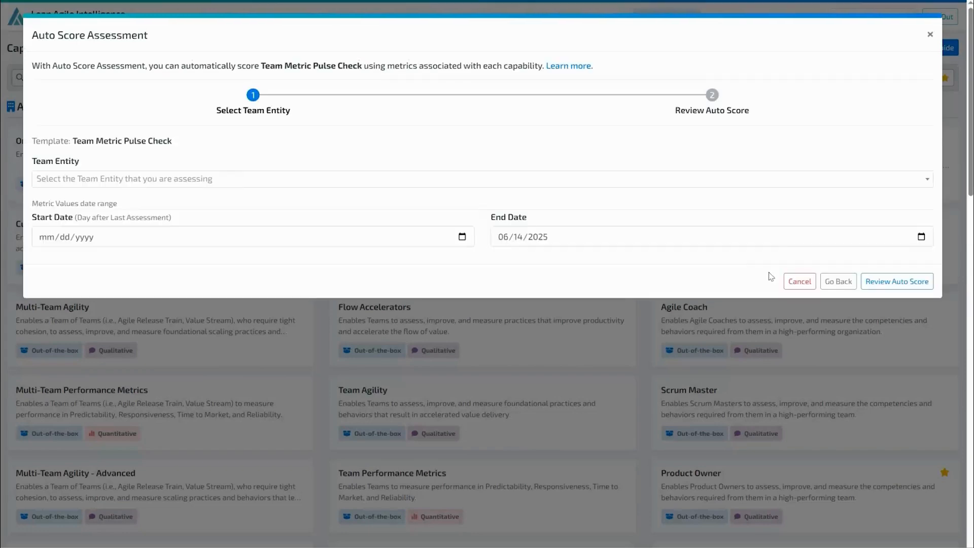
Choose Mobile PO #2 as the team entity and set the metric values date range from 04/01/2025 to 07/31/2025.
click(255, 174)
click(254, 239)
click(462, 237)
click(118, 260)
click(118, 259)
click(74, 294)
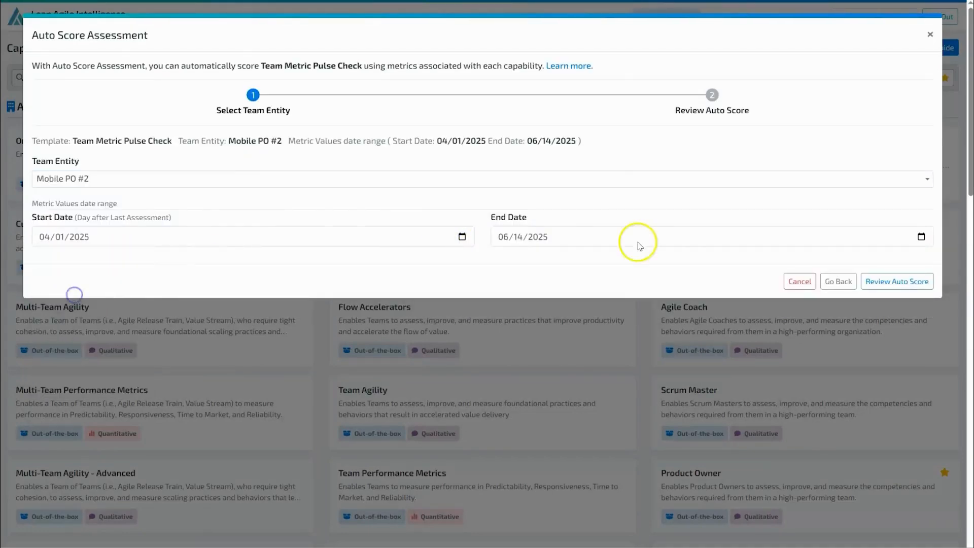
click(921, 237)
click(596, 260)
click(565, 353)
Review the auto score with the full list of metric values for each capability, and complete the auto score.
click(896, 281)
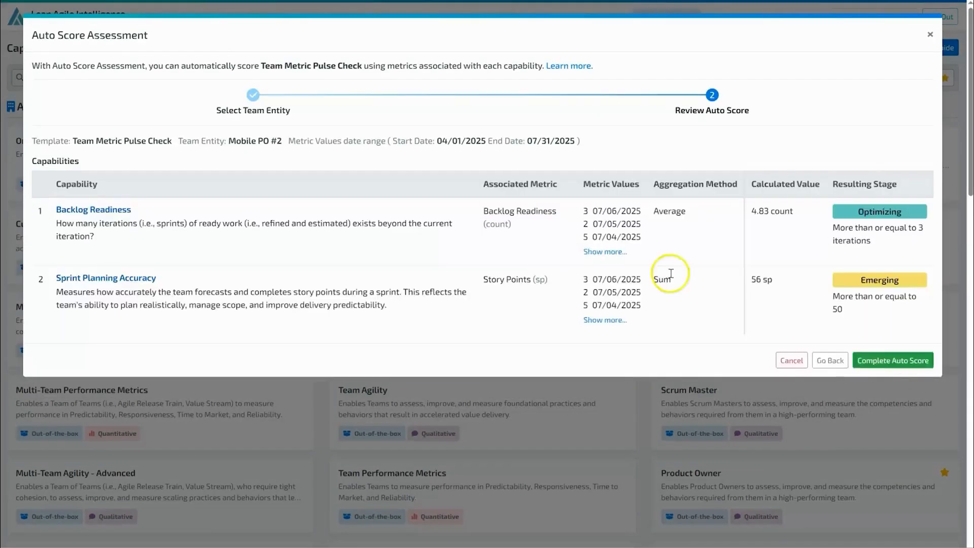
click(604, 253)
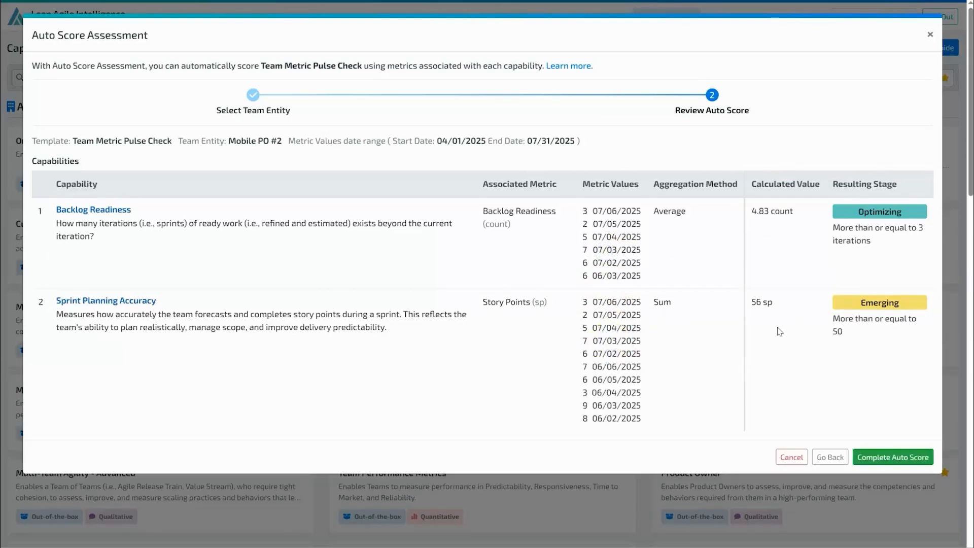
click(872, 457)
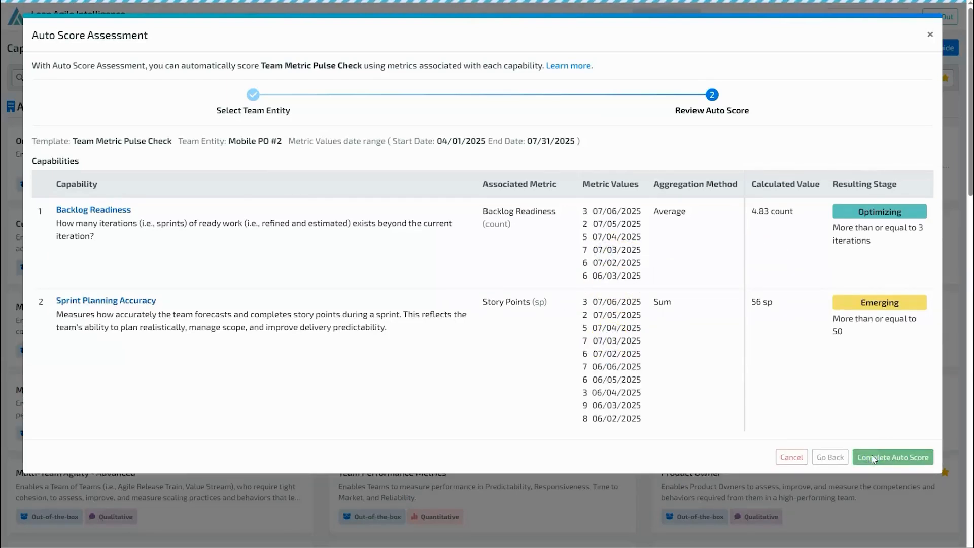